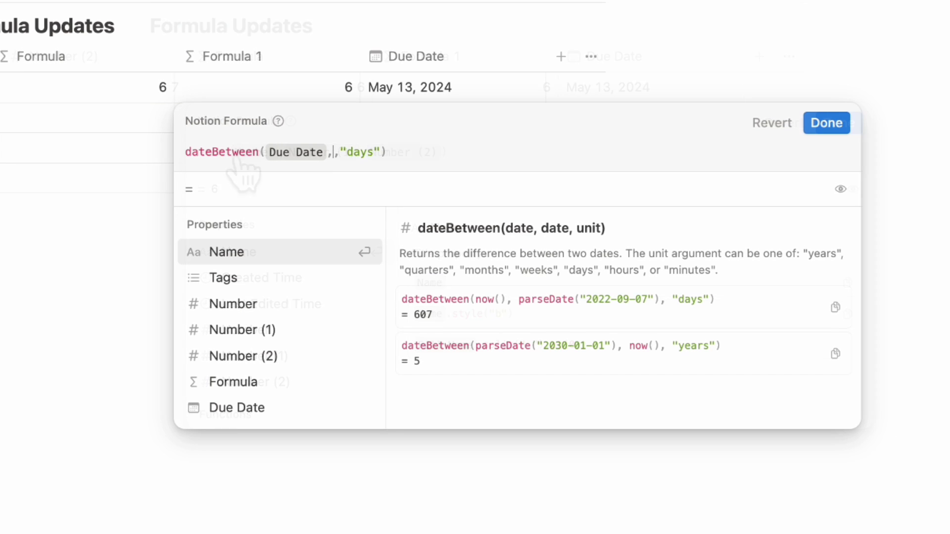
type("y()")
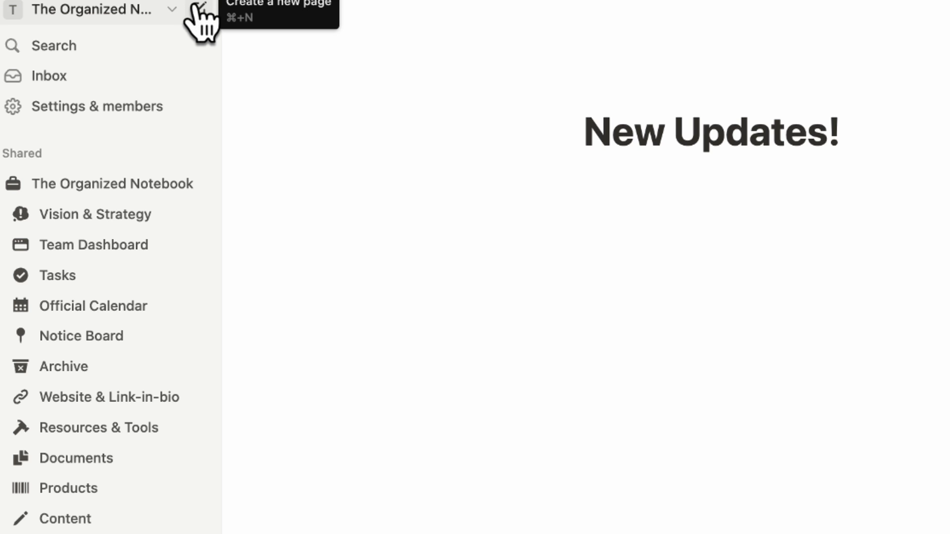
Create a new blank page from the sidebar for 'New Updates!'
left_click(199, 12)
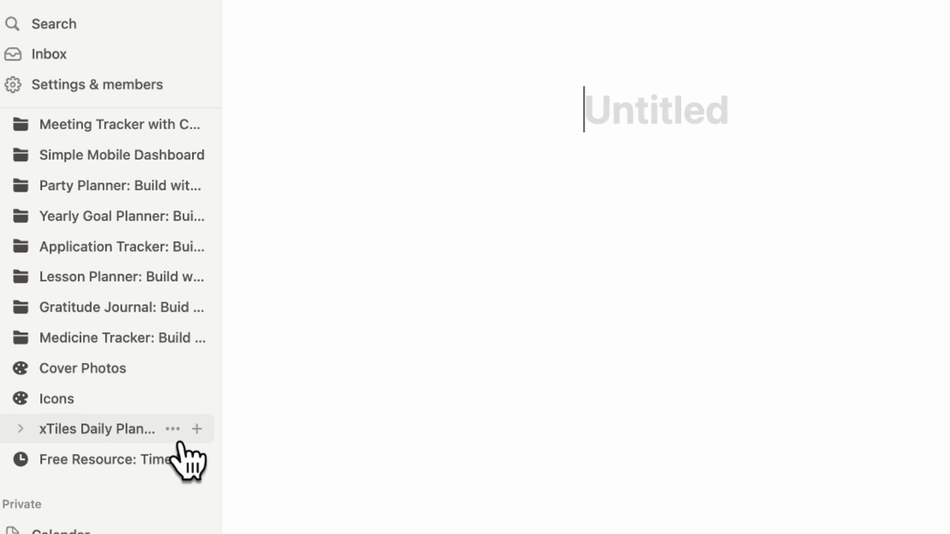
scroll(187, 456, "down", 5)
scroll(185, 420, "down", 4)
scroll(169, 344, "down", 1)
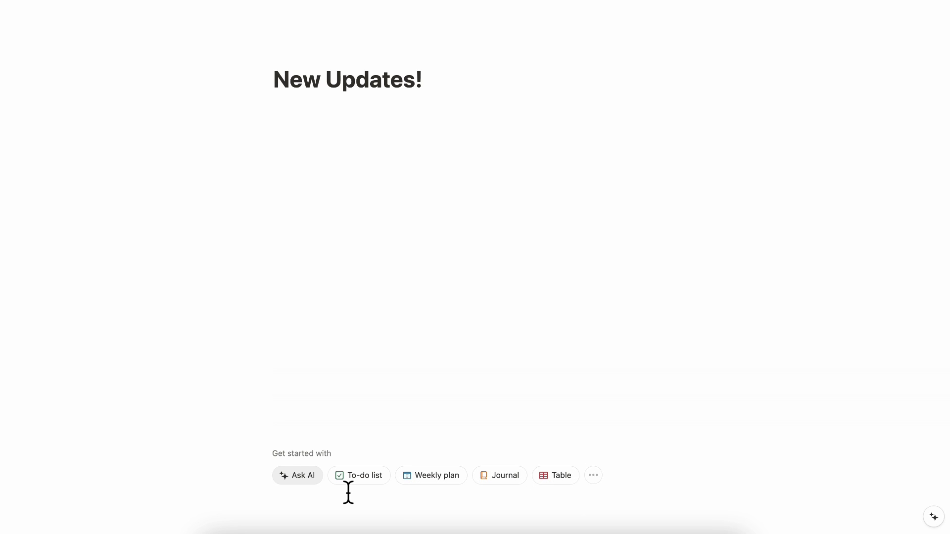
left_click(332, 134)
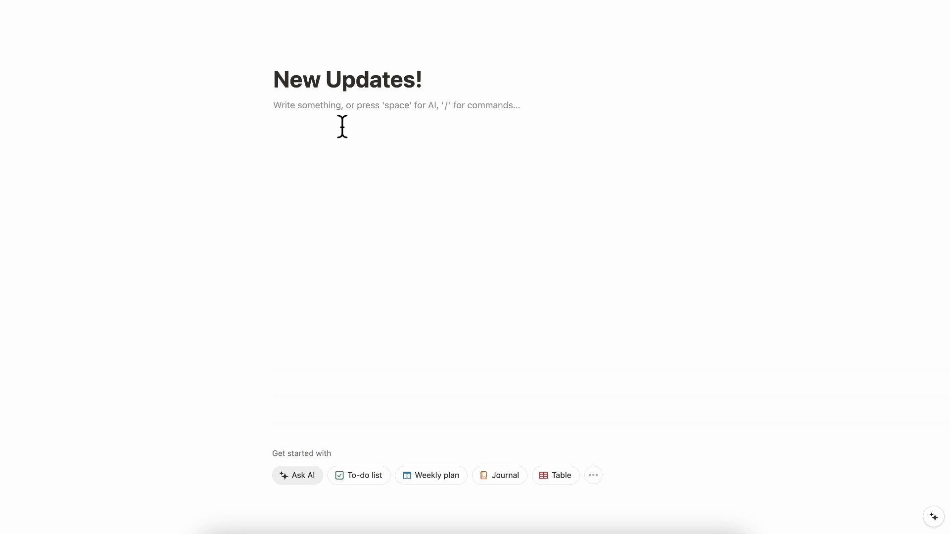
left_click(375, 483)
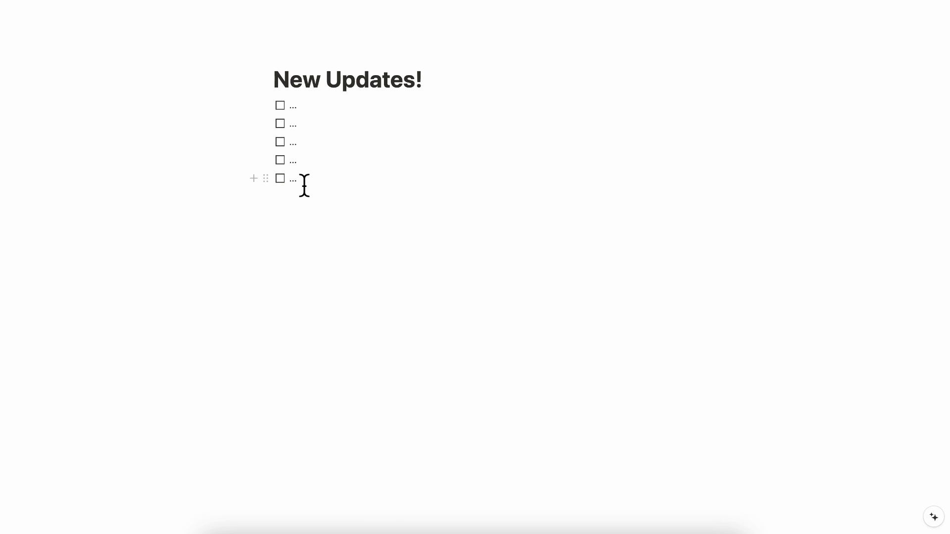
left_click_drag(301, 182, 286, 114)
key("BackSpace")
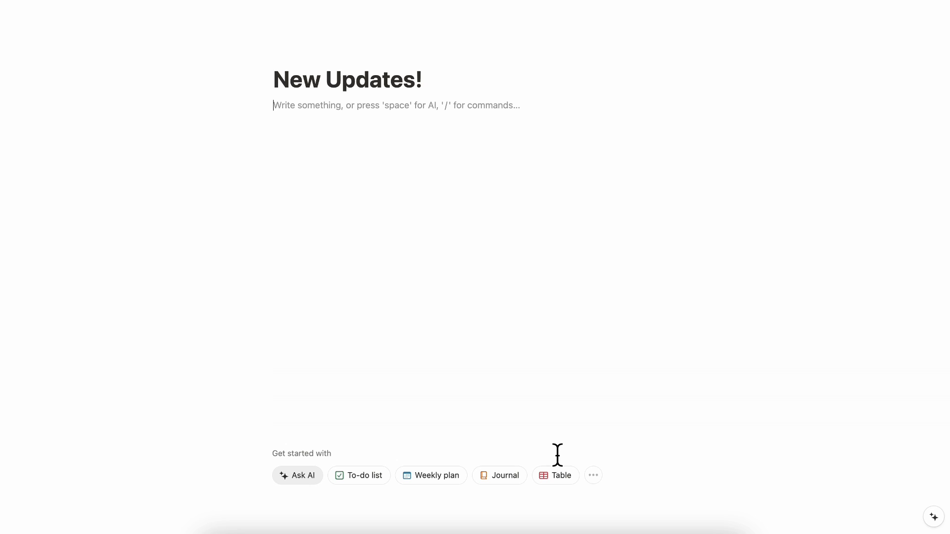
left_click(595, 477)
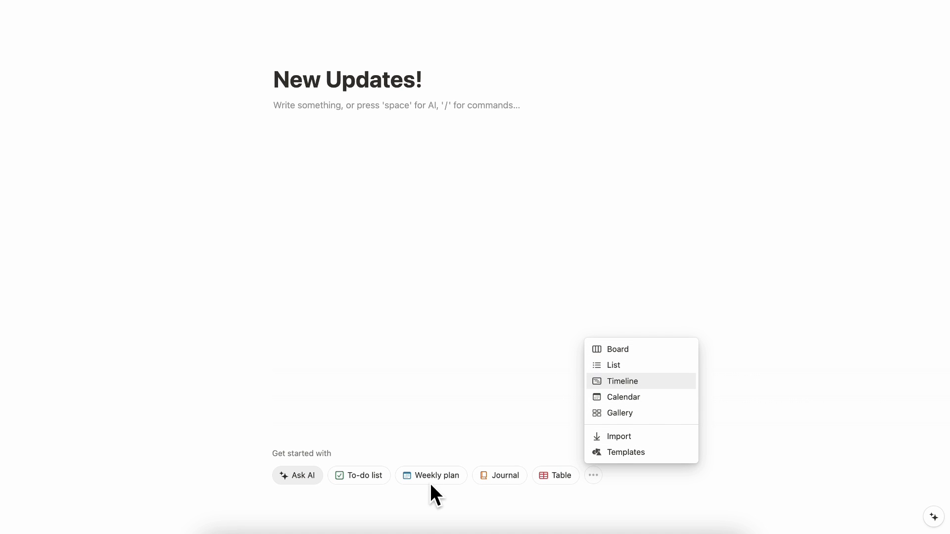
left_click(411, 465)
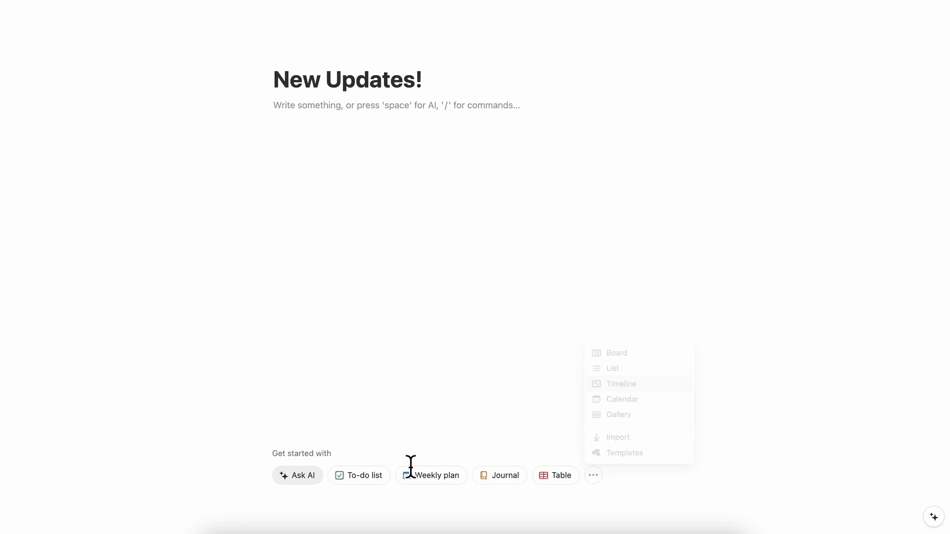
left_click(442, 477)
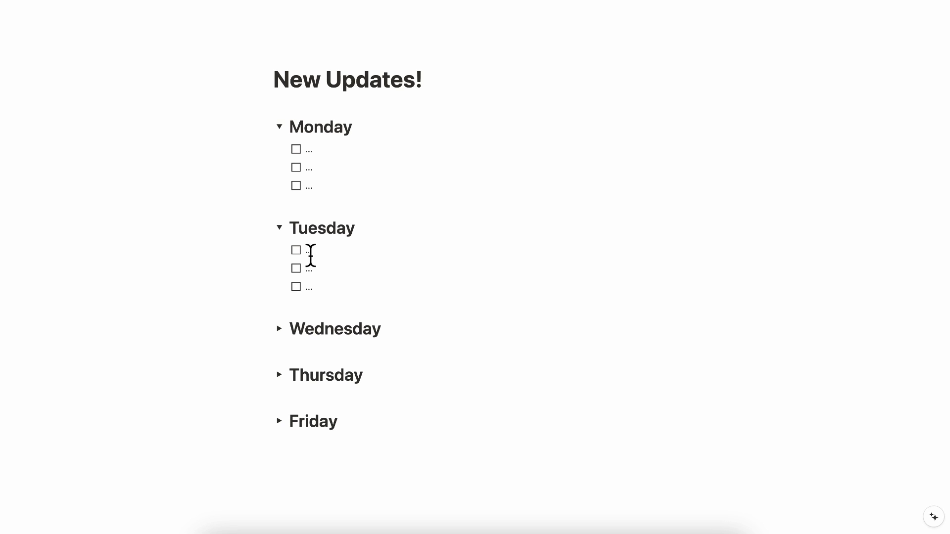
scroll(358, 186, "down", 2)
scroll(394, 371, "up", 2)
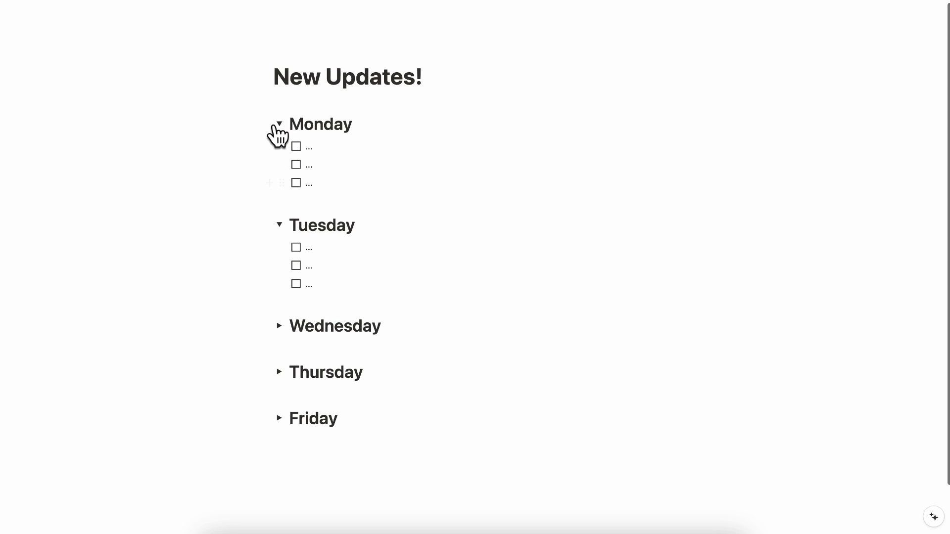
left_click_drag(193, 107, 468, 454)
key("BackSpace")
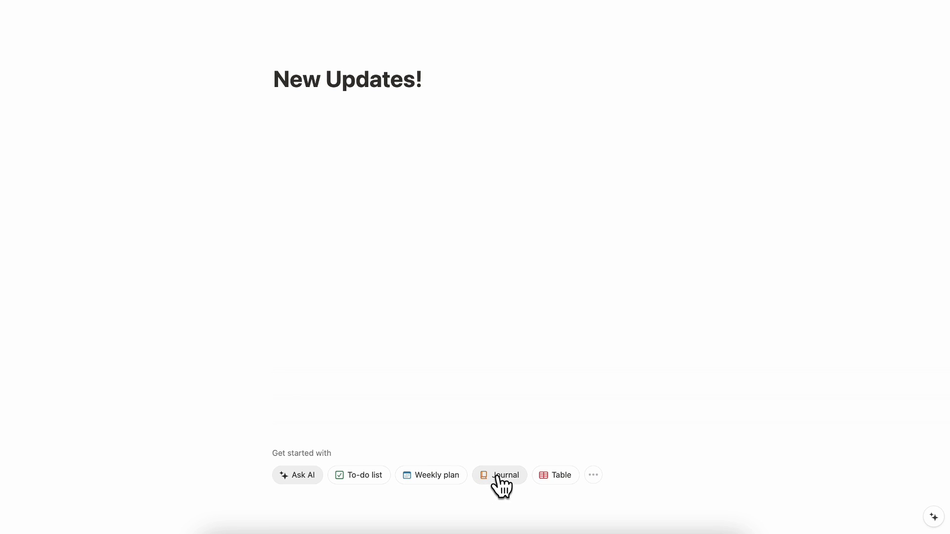
left_click(501, 477)
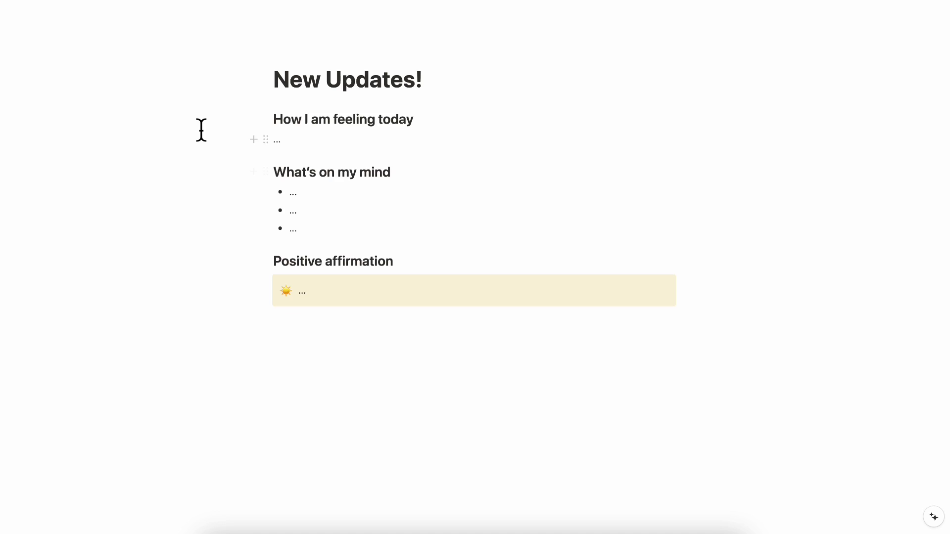
left_click_drag(201, 131, 388, 332)
key("BackSpace")
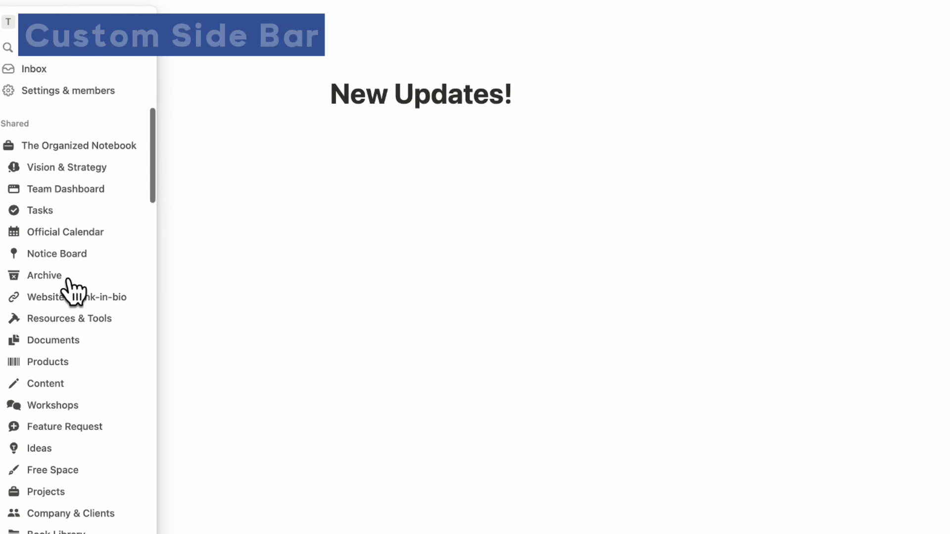
scroll(73, 386, "down", 10)
scroll(80, 417, "down", 10)
scroll(85, 450, "down", 10)
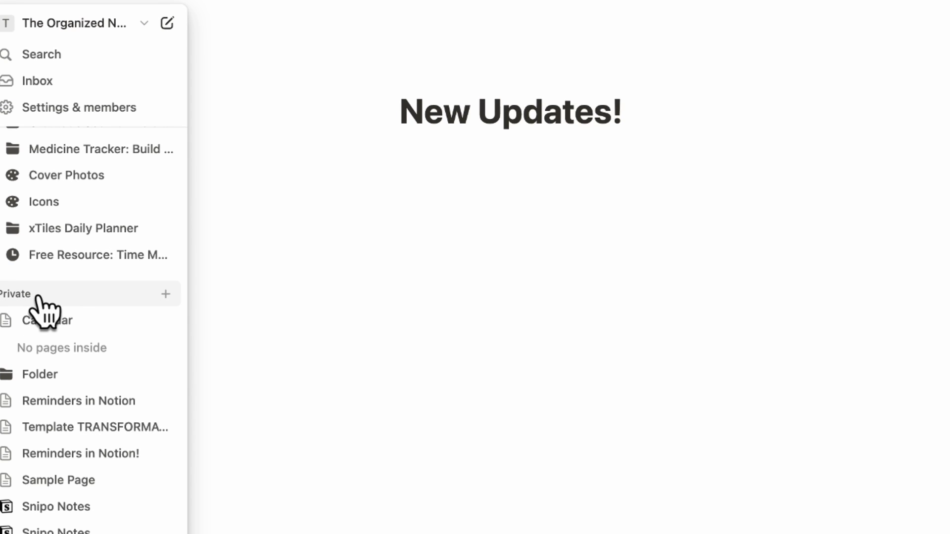
mouse_move(44, 294)
left_mouse_down()
mouse_move(56, 420)
mouse_move(81, 145)
left_mouse_up()
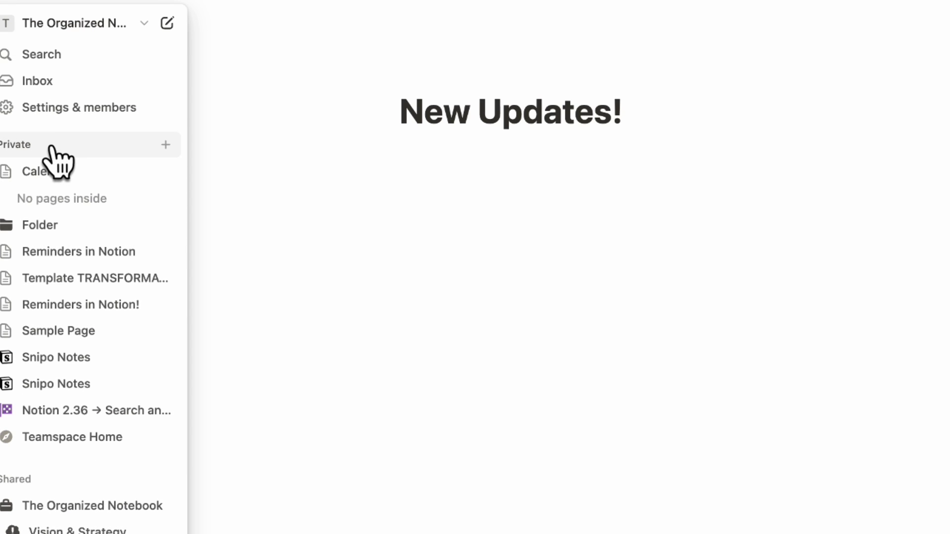
left_click(59, 151)
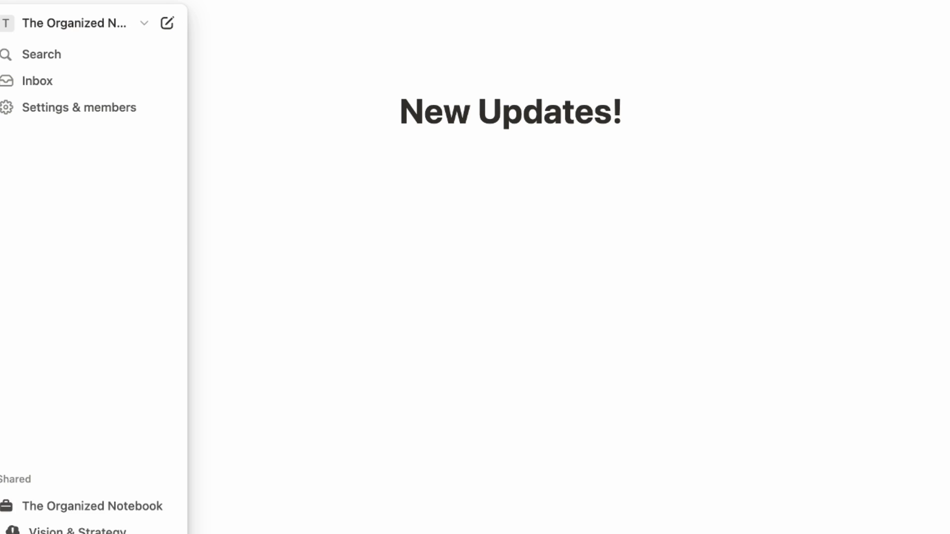
scroll(92, 298, "down", 2)
scroll(93, 297, "down", 10)
scroll(93, 298, "down", 10)
scroll(92, 297, "down", 10)
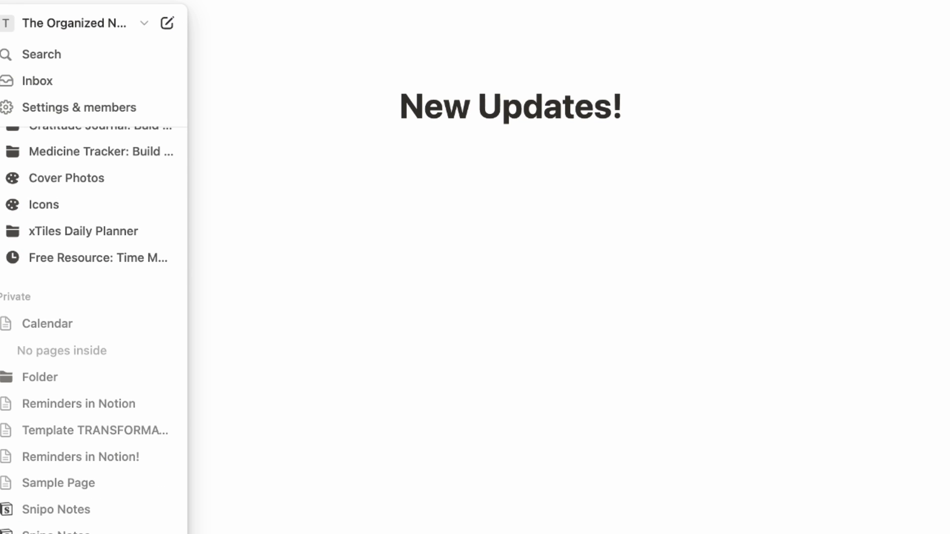
scroll(81, 314, "down", 1)
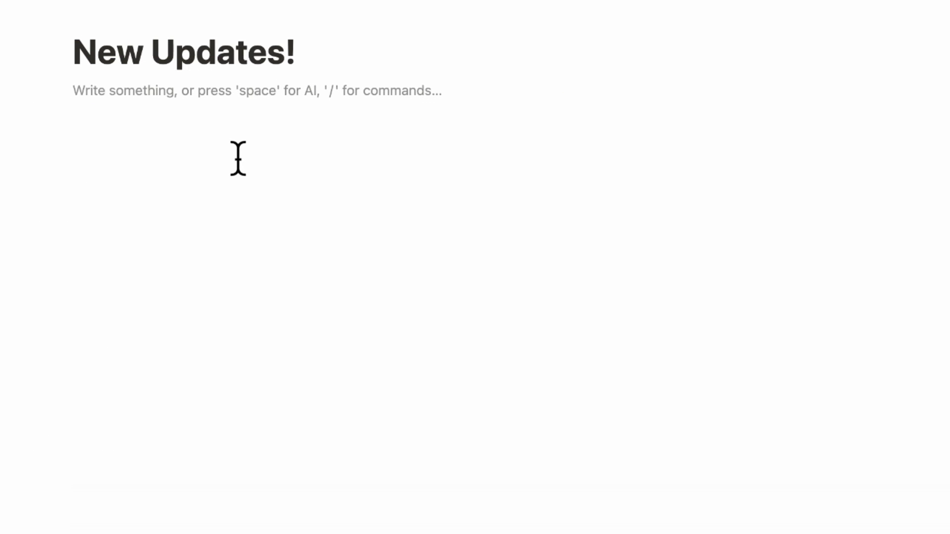
type("/pdf")
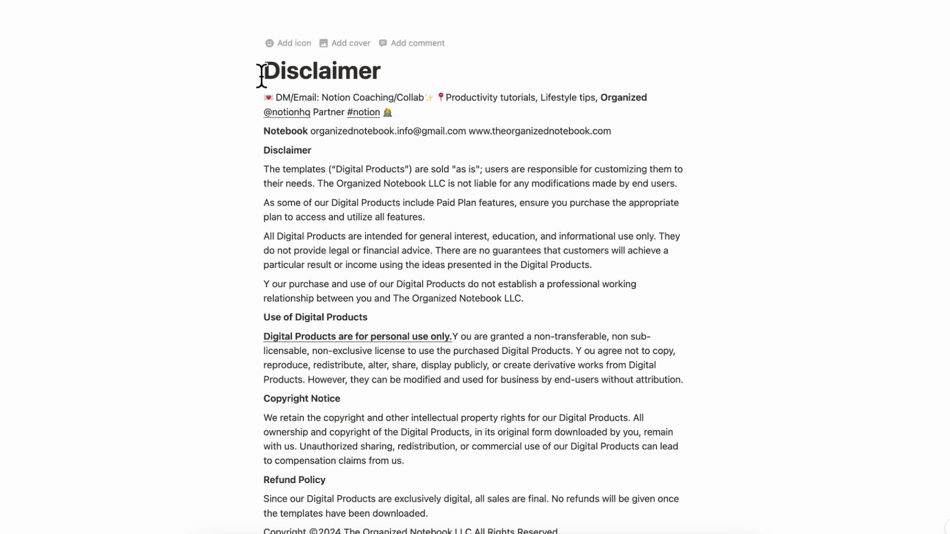
scroll(340, 396, "down", 5)
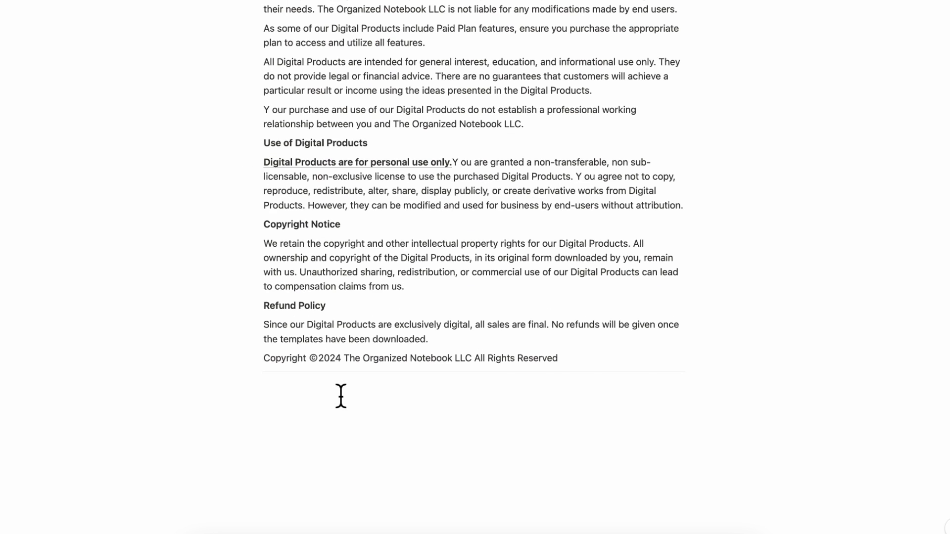
scroll(339, 396, "up", 5)
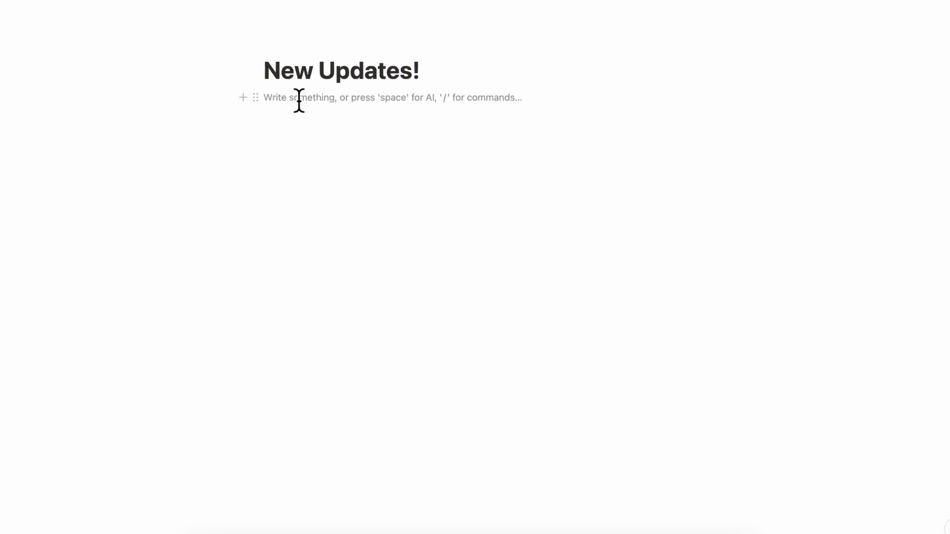
type("/tabl")
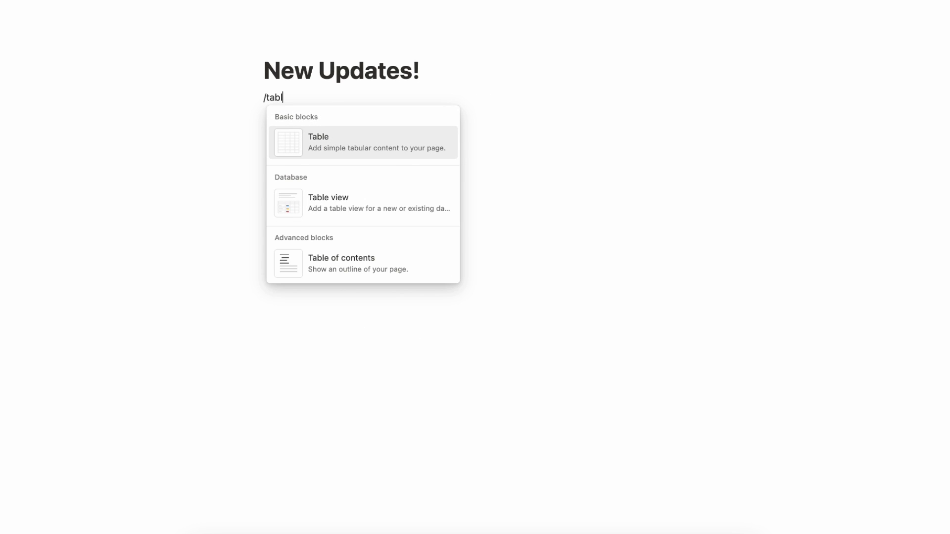
type("e")
Insert a blank new table database and start an automation from its view settings
left_click(346, 211)
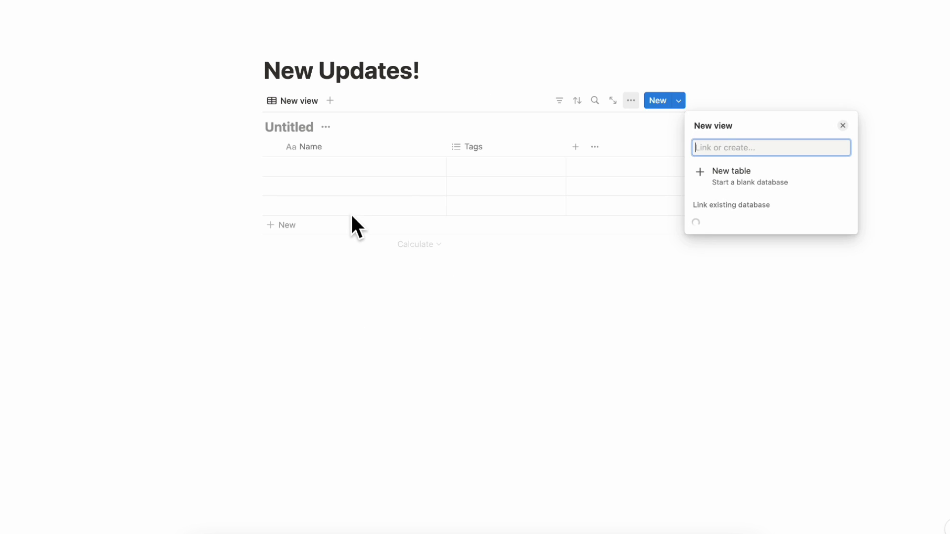
left_click(770, 182)
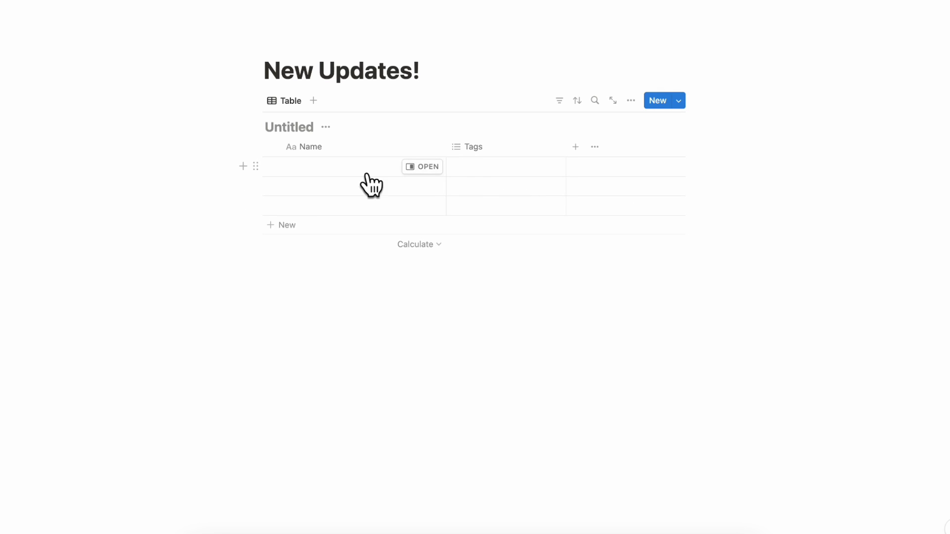
mouse_move(355, 166)
left_click(631, 101)
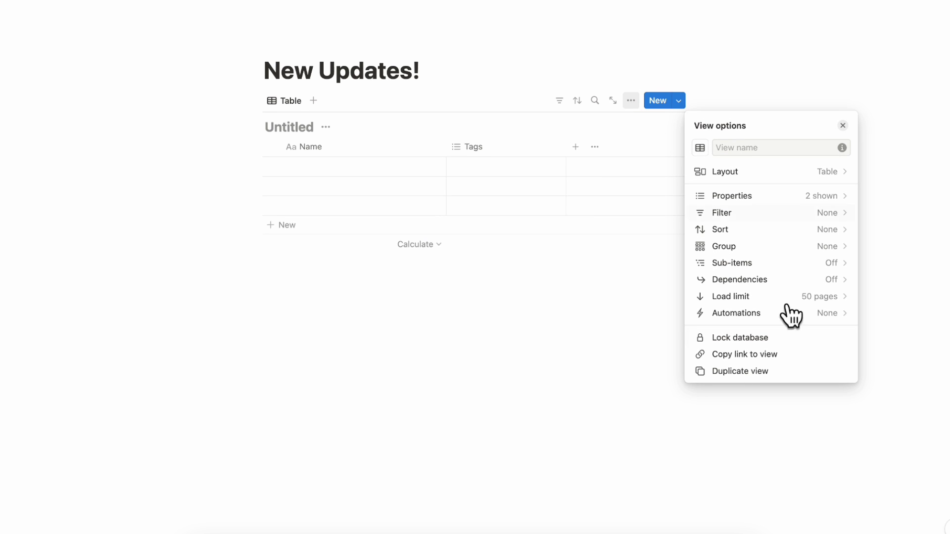
left_click(770, 312)
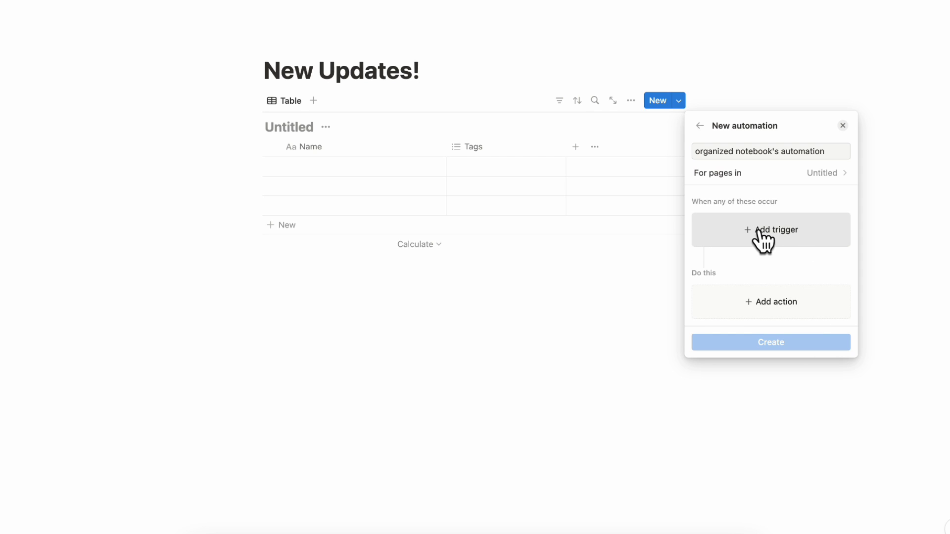
Draft a send-notification action for specific people, leave recipients empty, and delete the table
left_click(773, 311)
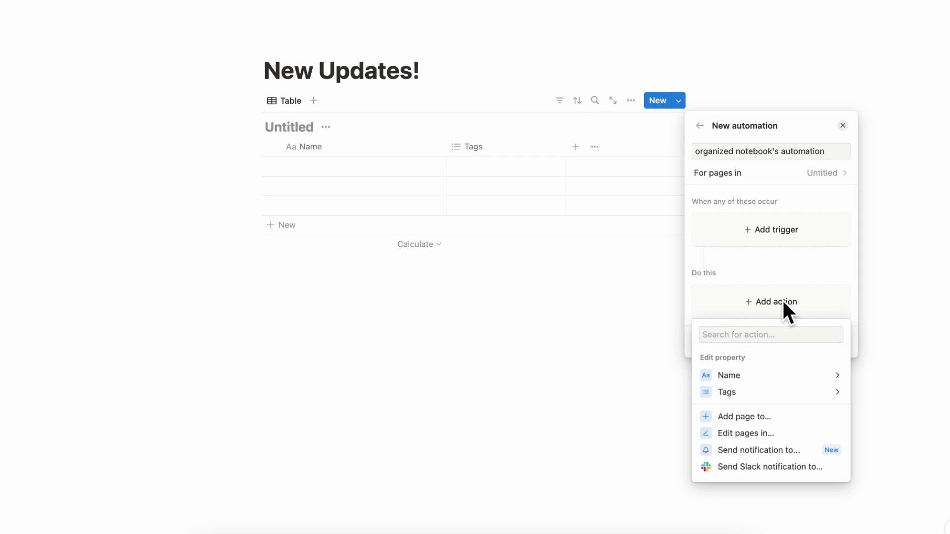
left_click(781, 451)
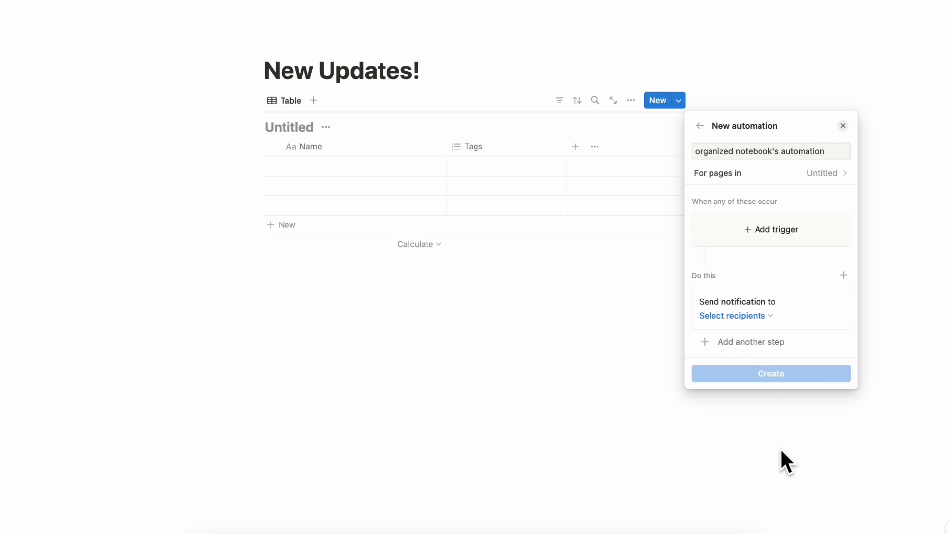
left_click(749, 318)
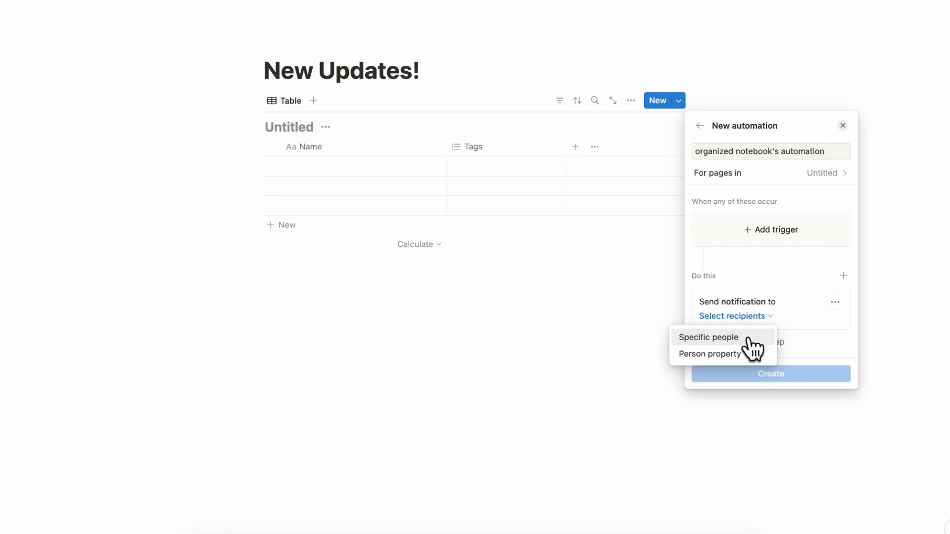
left_click(750, 338)
left_click(774, 356)
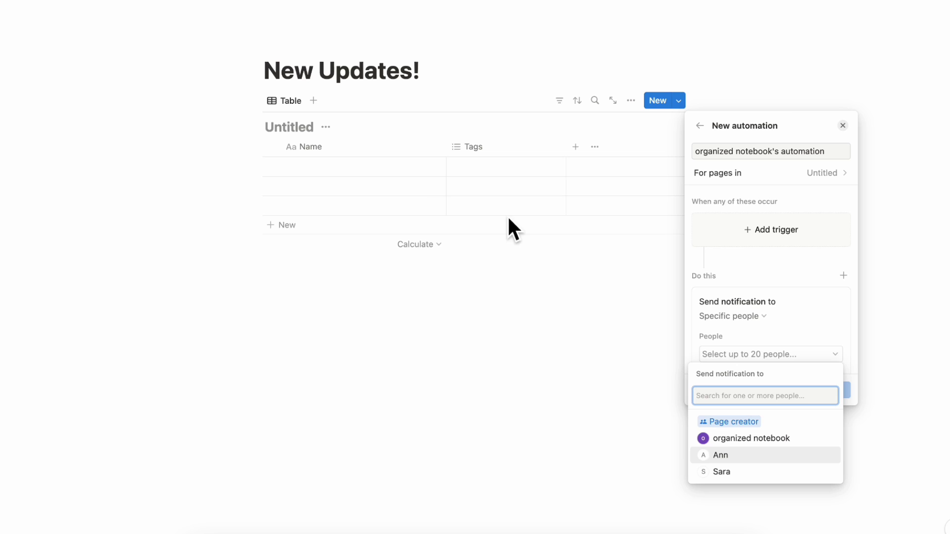
left_click(411, 181)
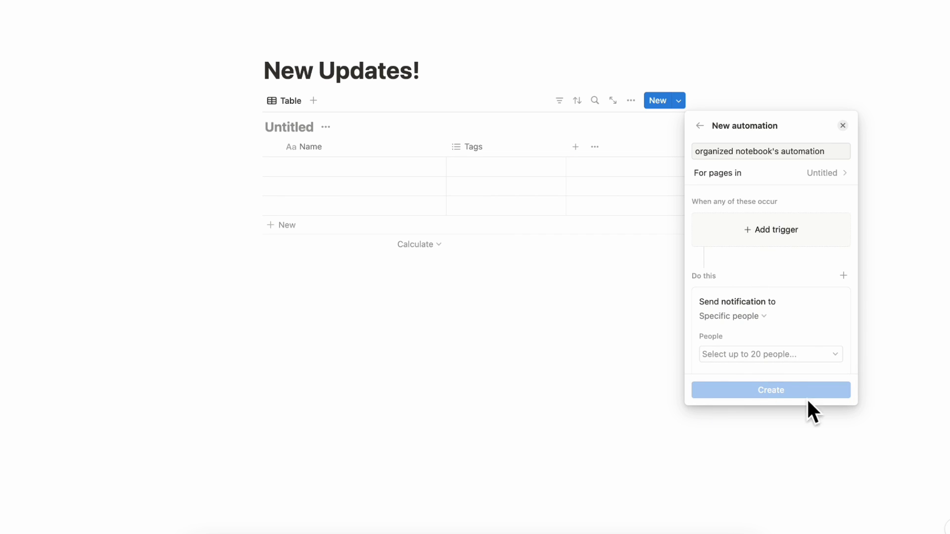
left_click(843, 126)
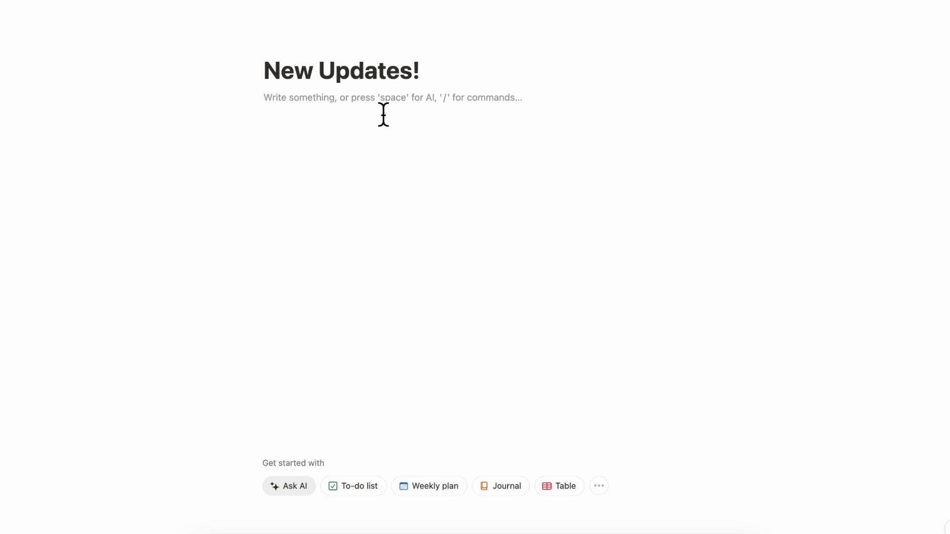
type("/image")
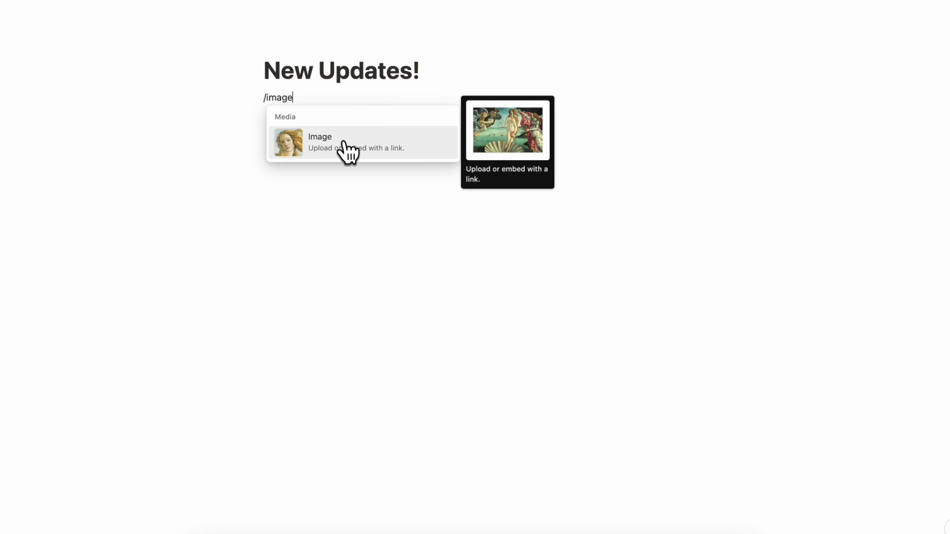
left_click(347, 145)
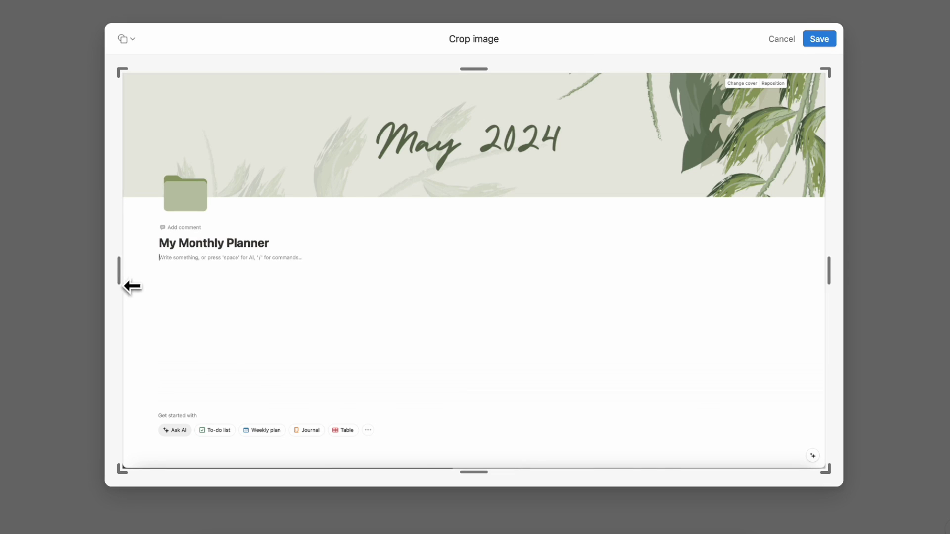
left_click_drag(131, 286, 476, 261)
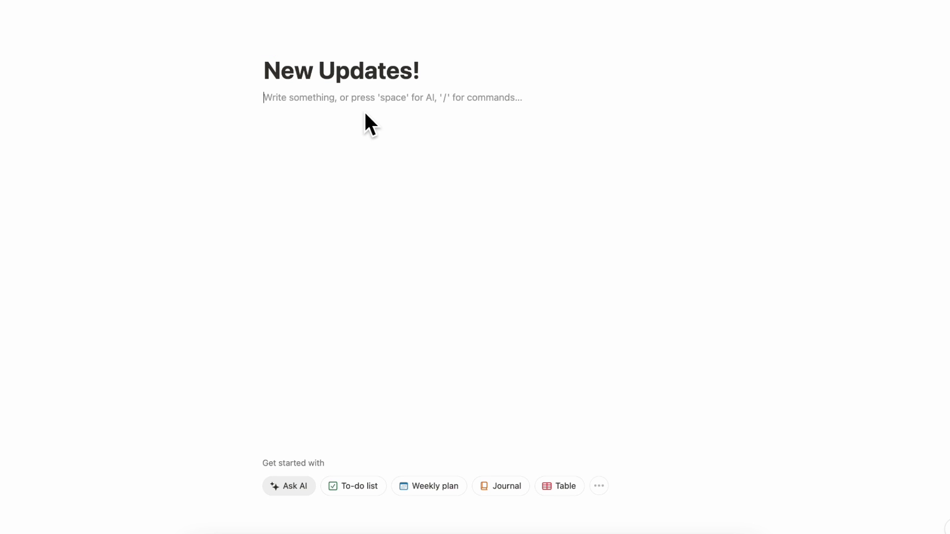
type("/table")
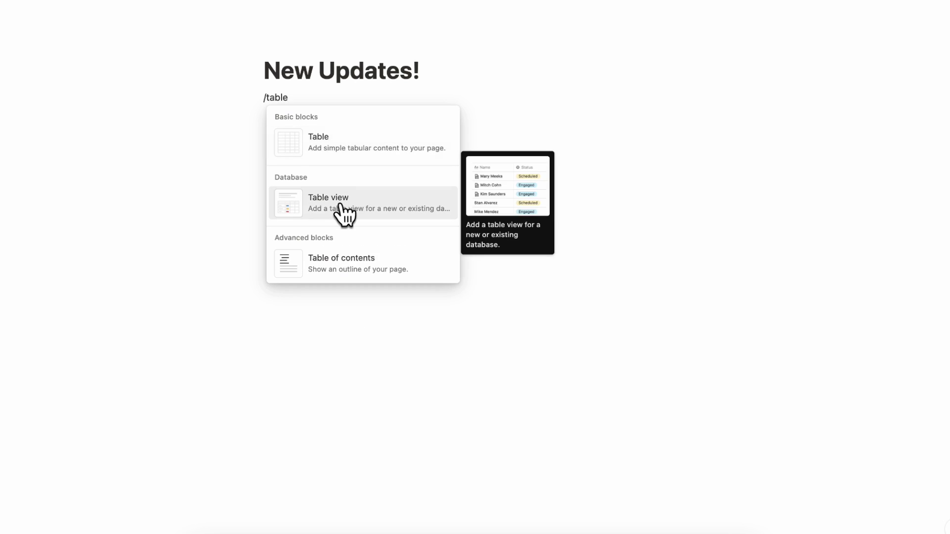
Insert a brand-new table view and add a Number column
left_click(344, 205)
left_click(783, 180)
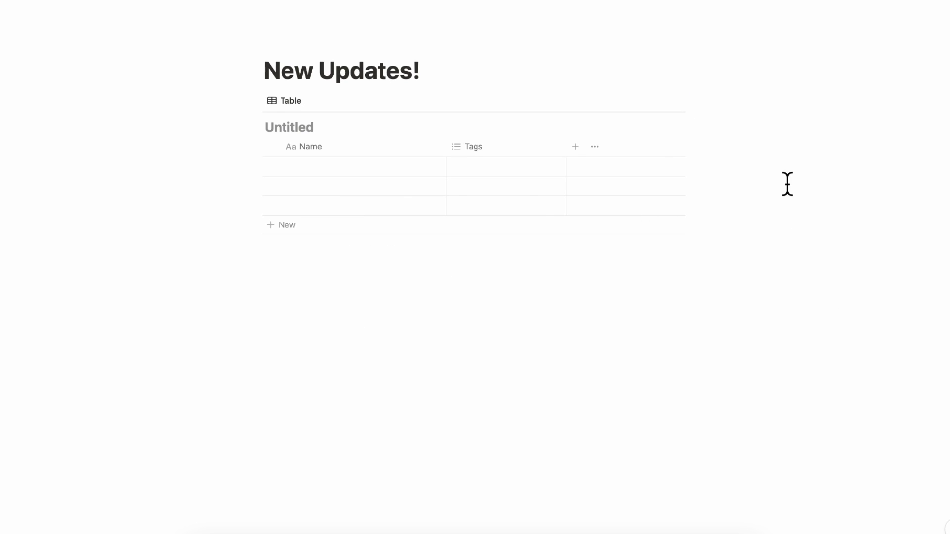
mouse_move(587, 164)
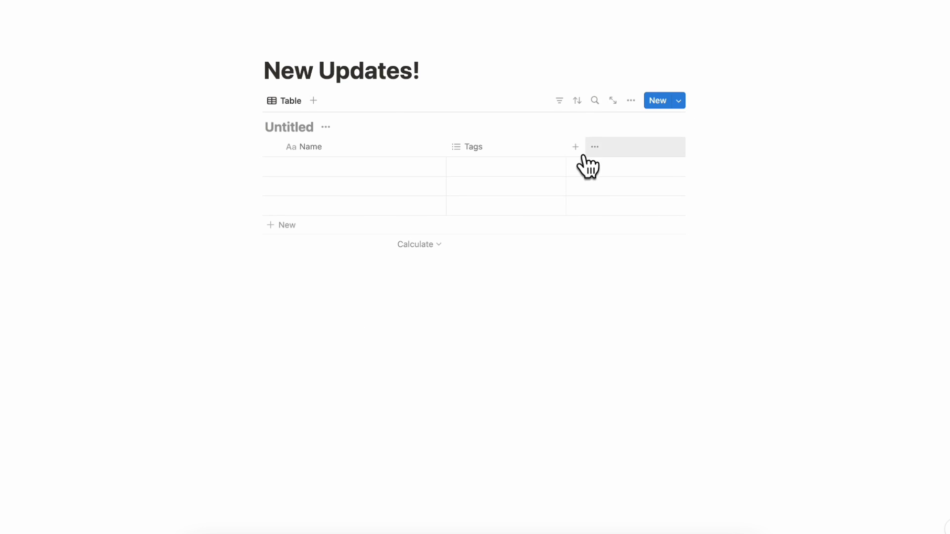
left_click(577, 148)
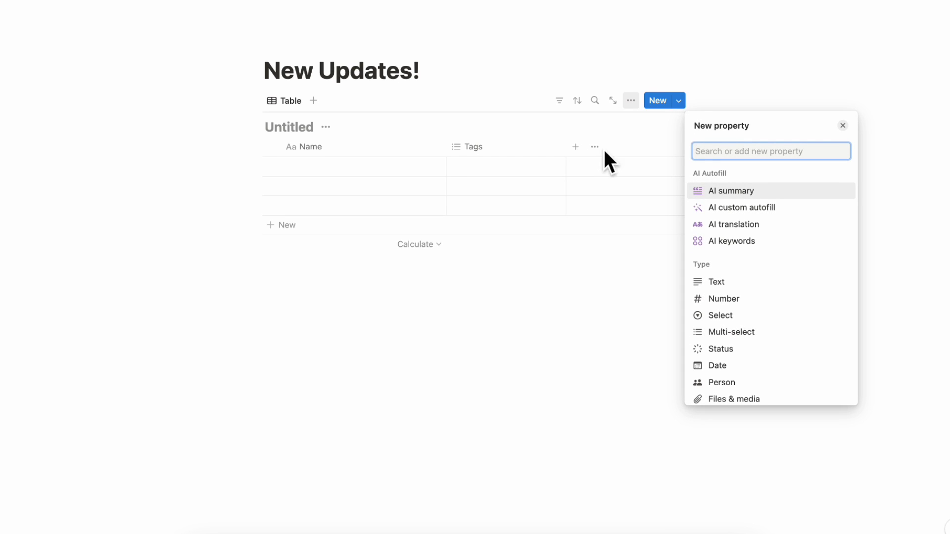
type("num")
left_click(733, 191)
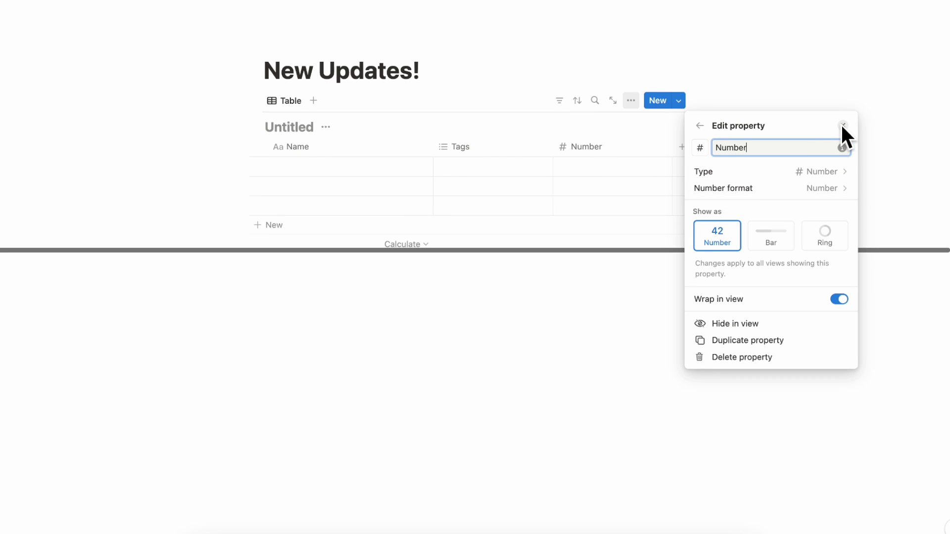
key("Escape")
Duplicate the Number column twice, creating Number (1) and Number (2)
left_click(616, 144)
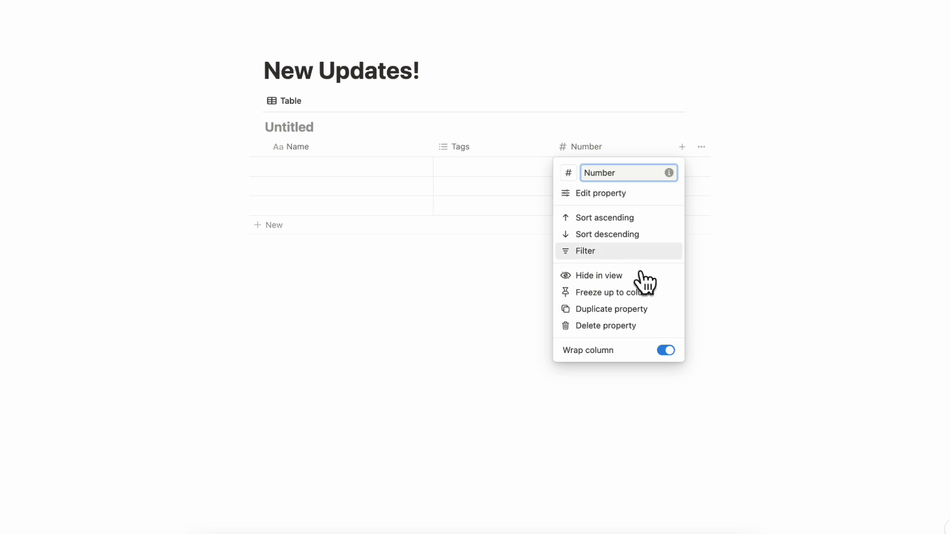
left_click(640, 309)
left_click(749, 153)
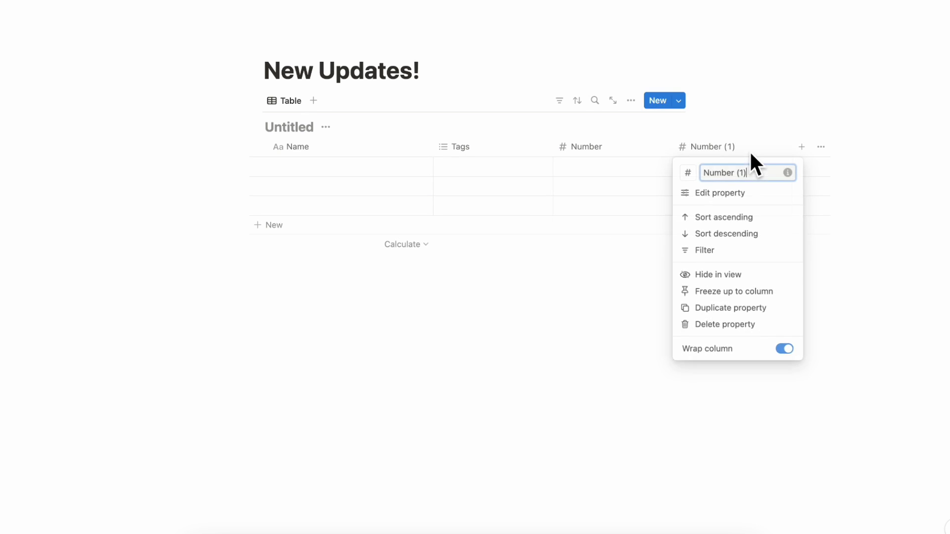
left_click(765, 311)
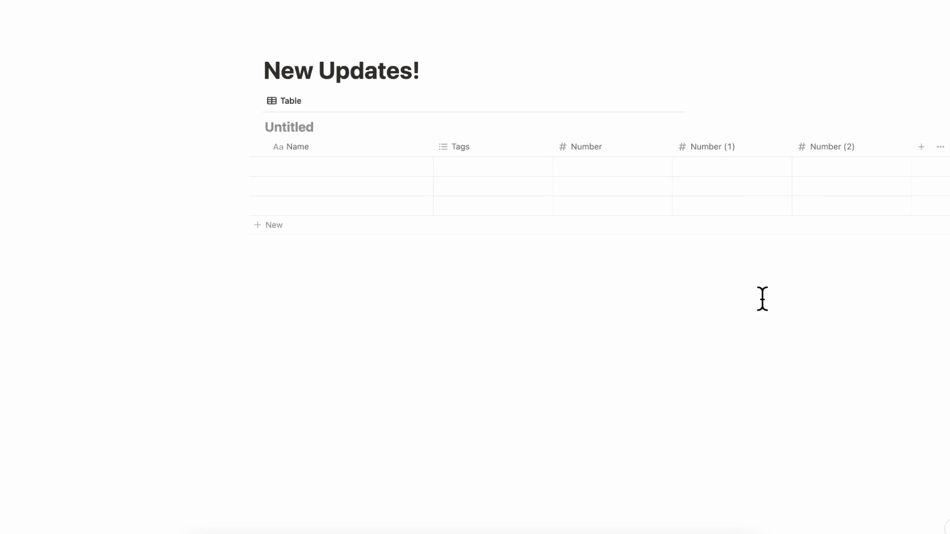
Enter 5, 6 and 7 in the first row's three number columns
left_click(621, 170)
type("5")
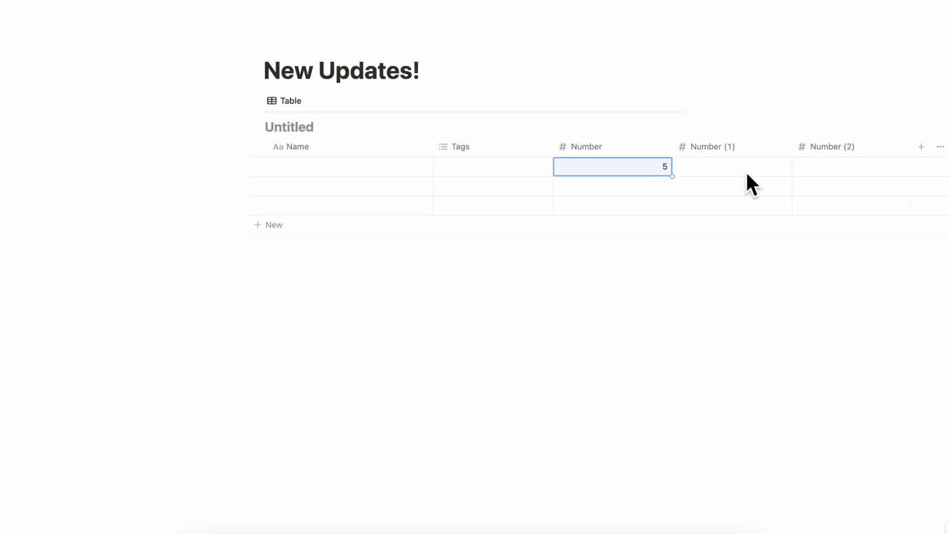
left_click(743, 169)
type("6")
key("Return")
left_click(859, 178)
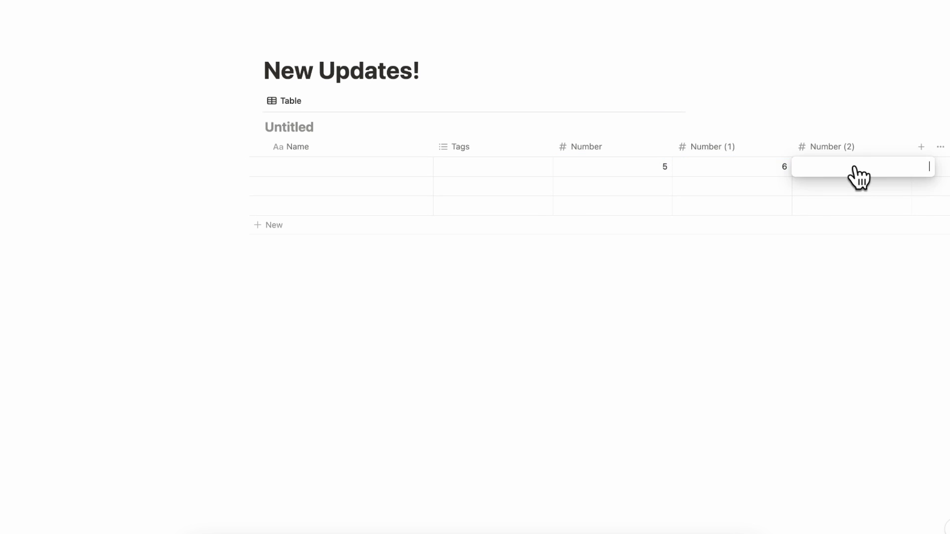
type("7")
key("Return")
scroll(851, 179, "right", 5)
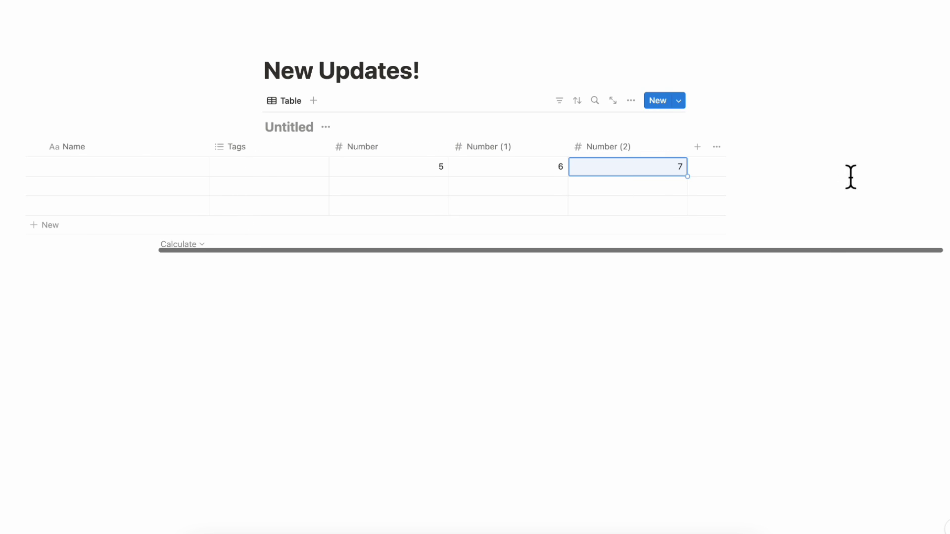
Add a Formula column computing mean(Number, Number (1), Number (2)), showing 6
left_click(698, 147)
type("form")
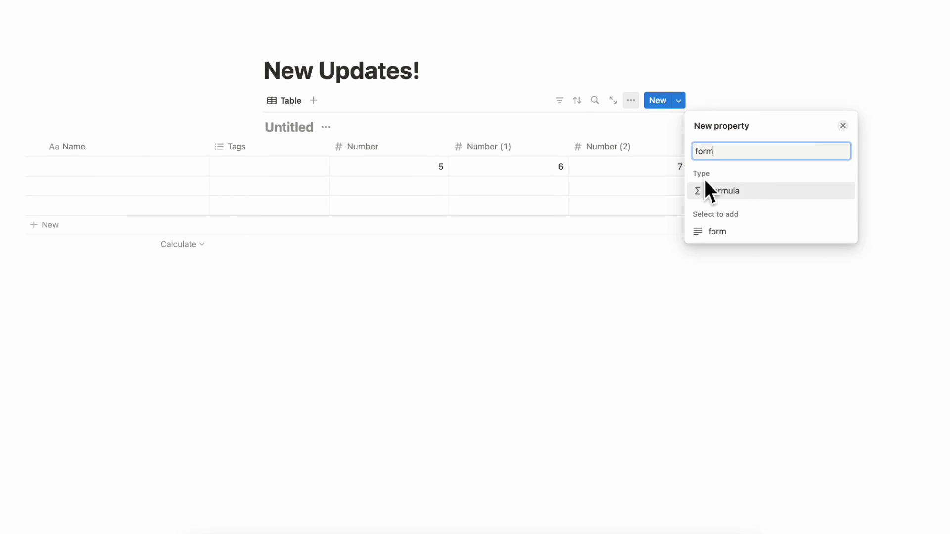
left_click(707, 190)
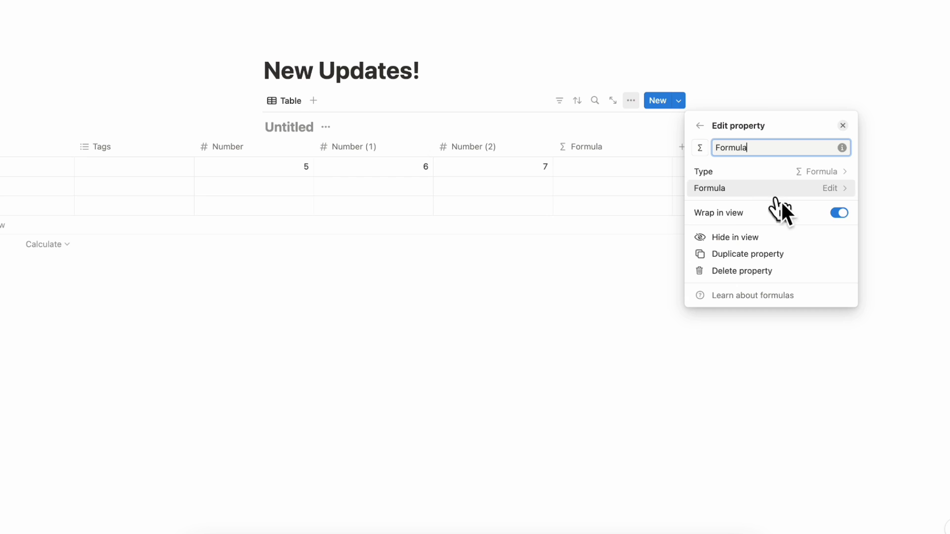
left_click(789, 190)
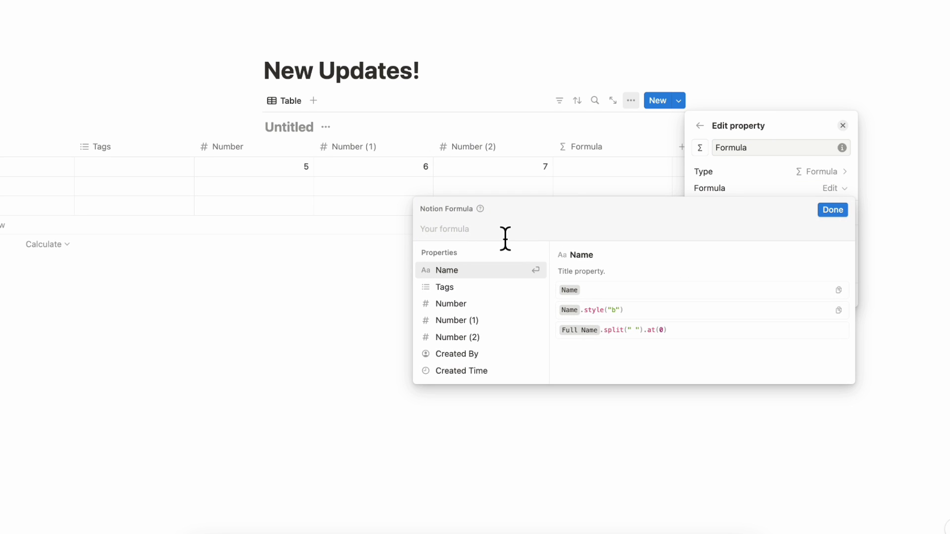
type("mea")
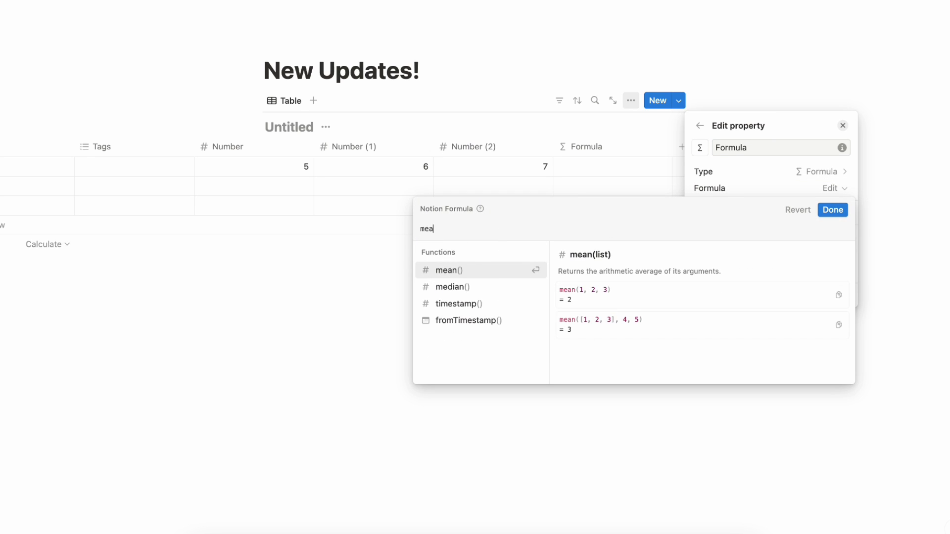
type("n")
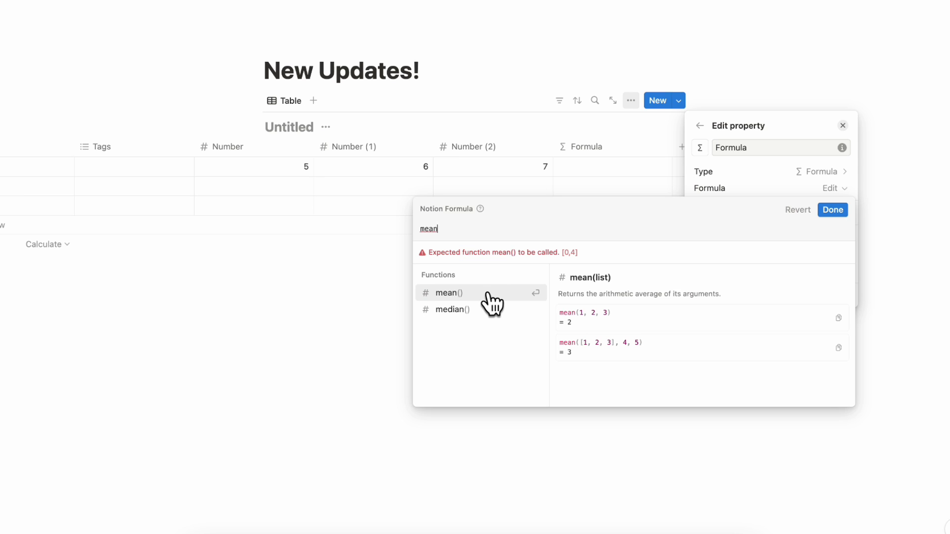
left_click(490, 300)
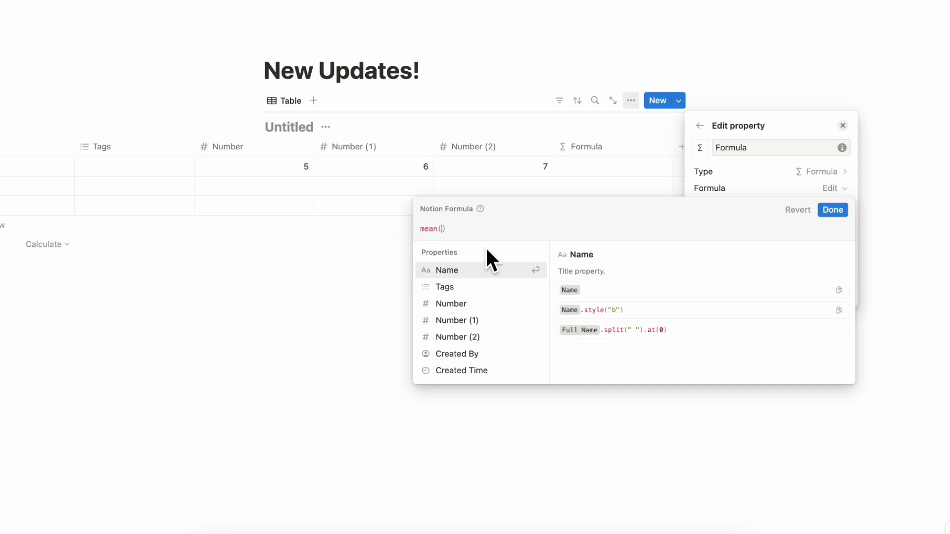
left_click(488, 305)
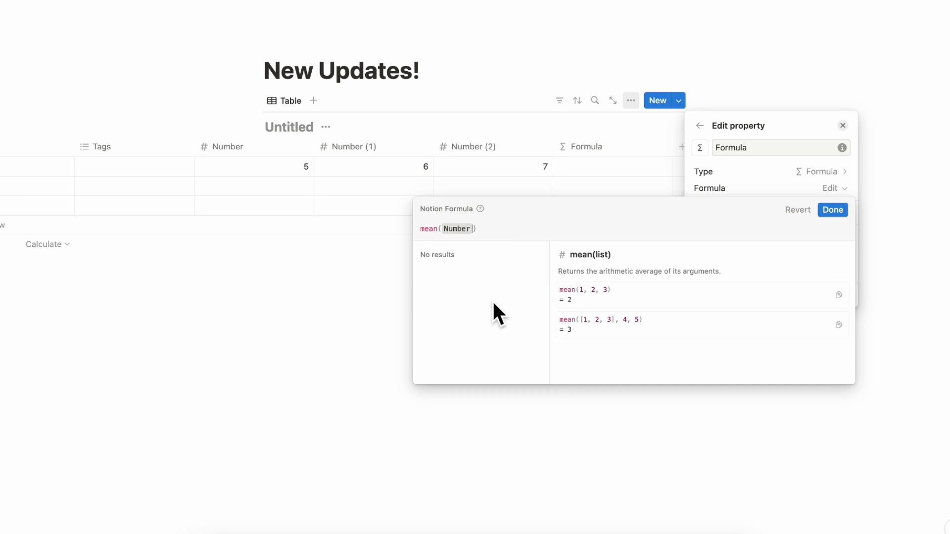
type(",")
left_click(487, 344)
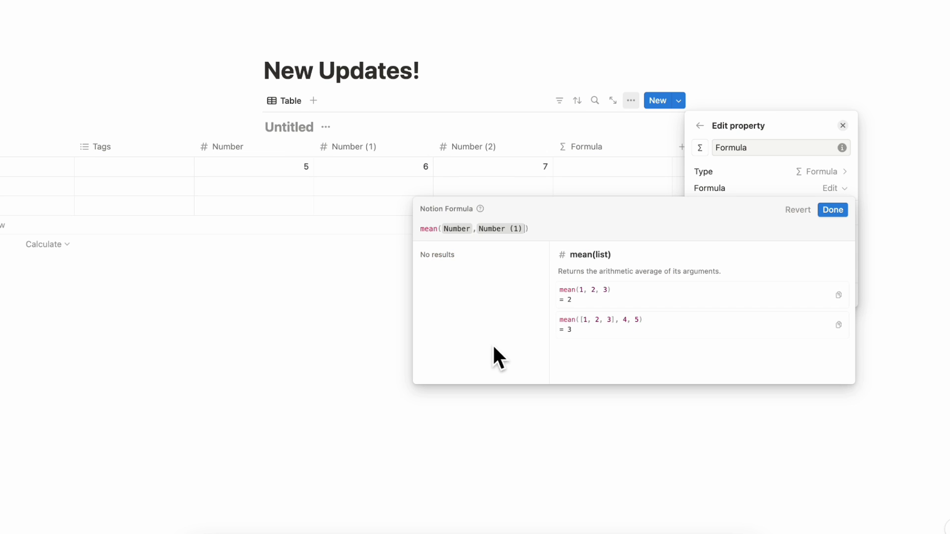
type(",")
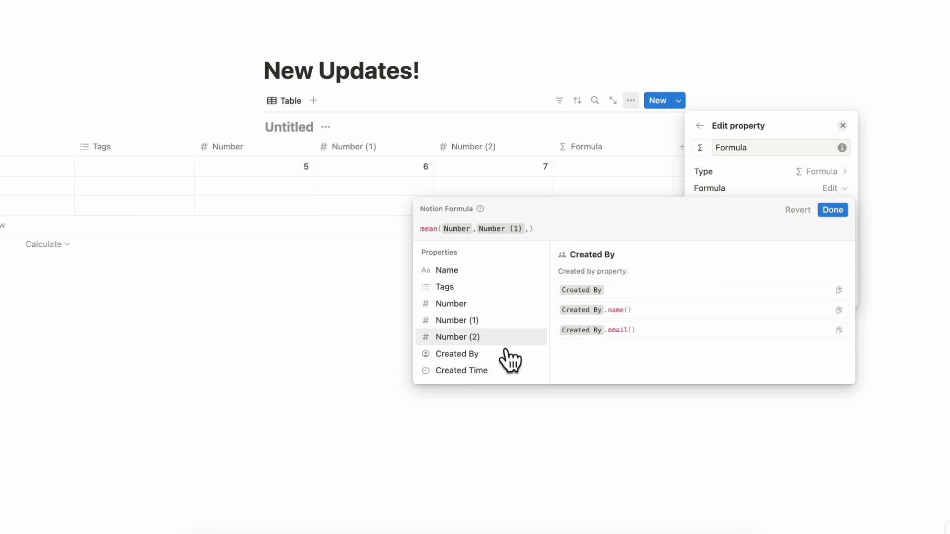
left_click(516, 366)
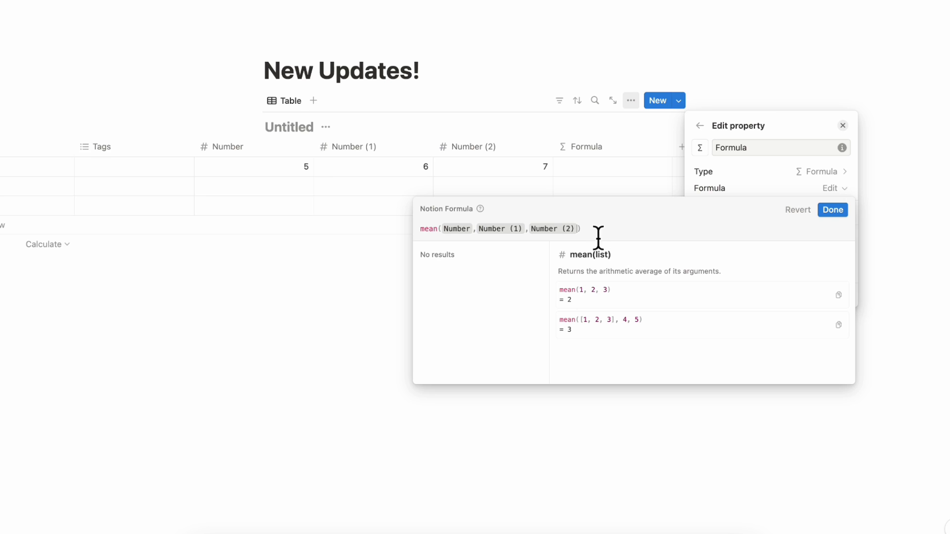
left_click(833, 211)
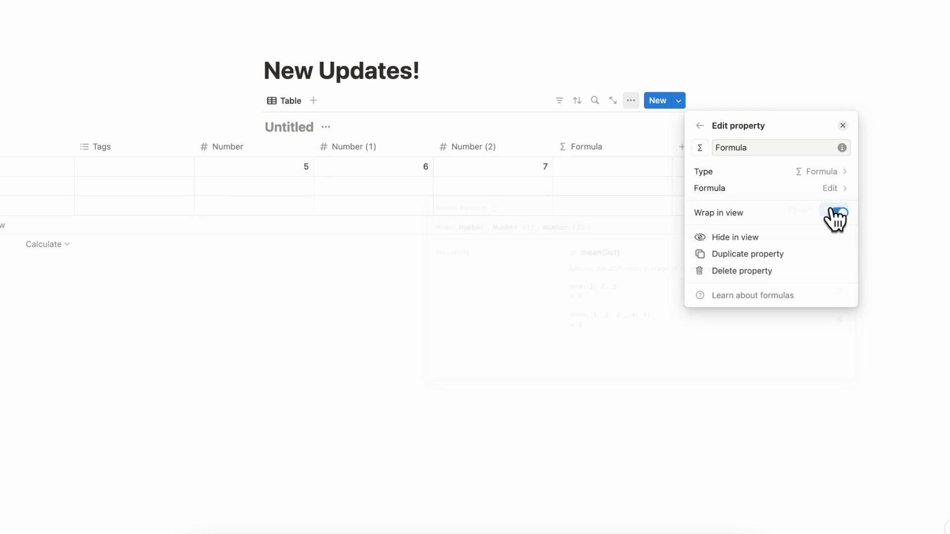
left_click(652, 180)
Replace mean with median() in the Formula column's formula and save it
mouse_move(614, 166)
left_click(639, 180)
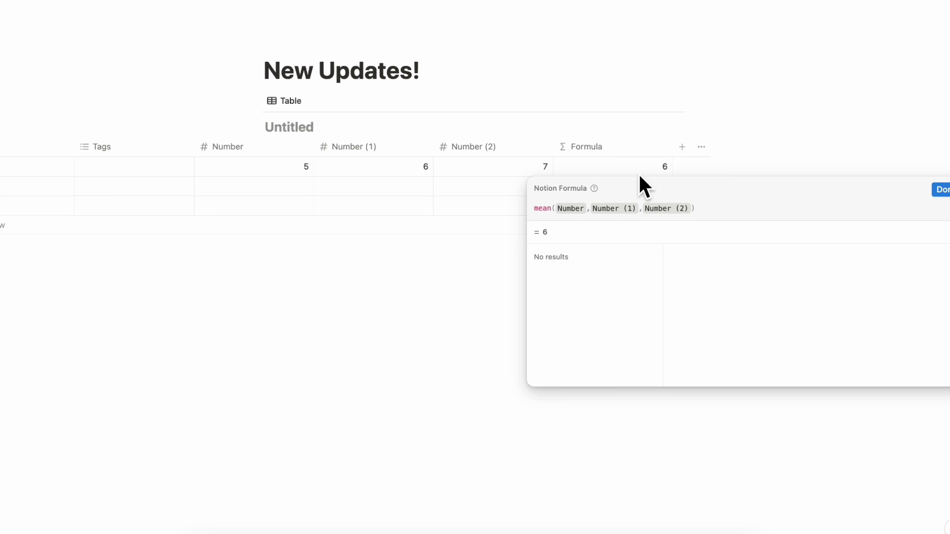
left_click(555, 214)
key("BackSpace")
key("BackSpace")
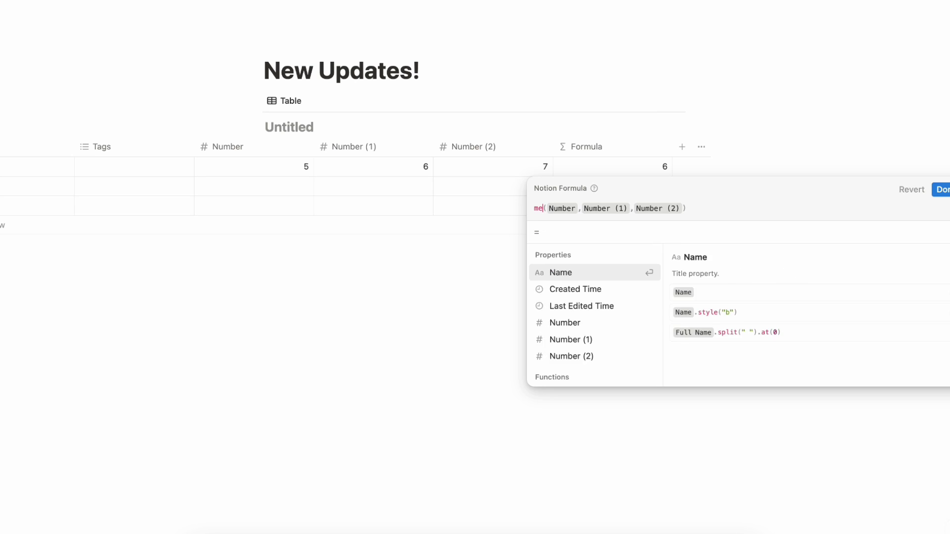
type("di")
left_click(598, 274)
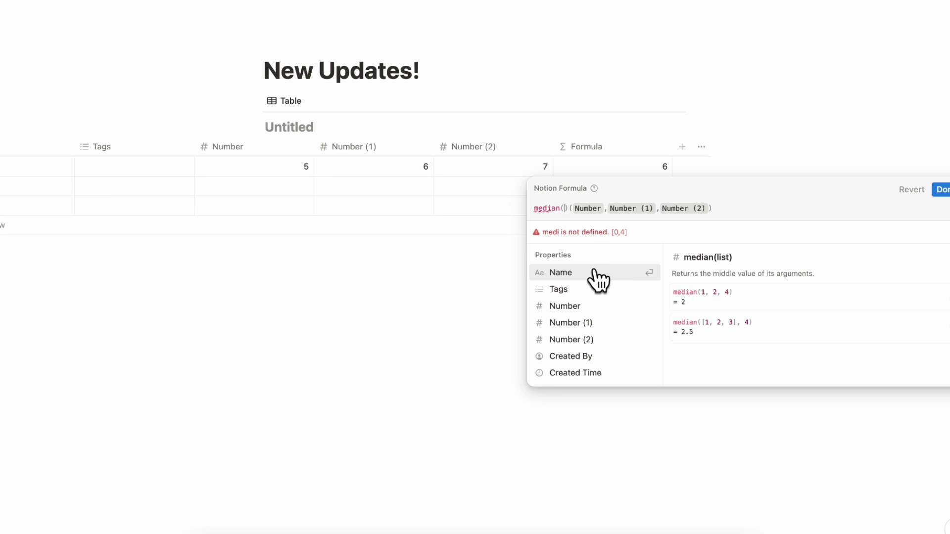
key("BackSpace")
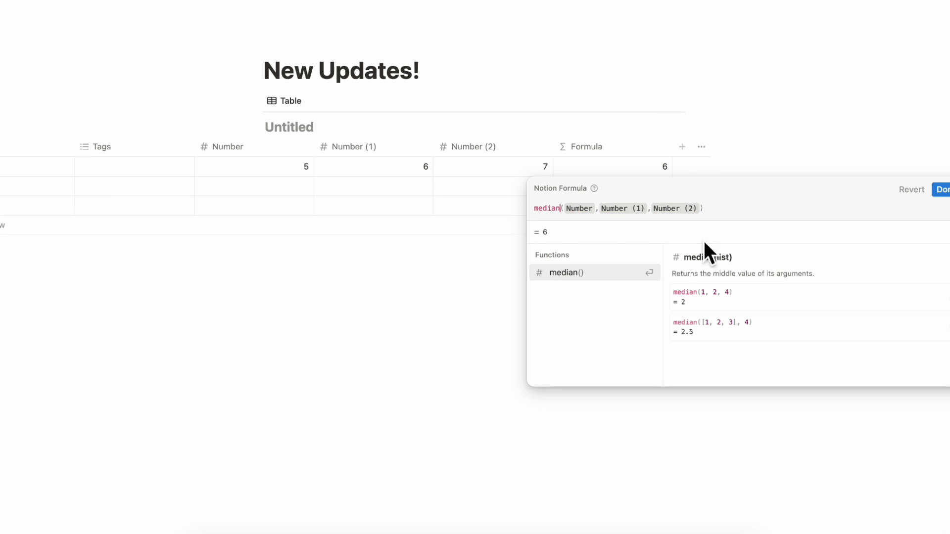
left_click(738, 210)
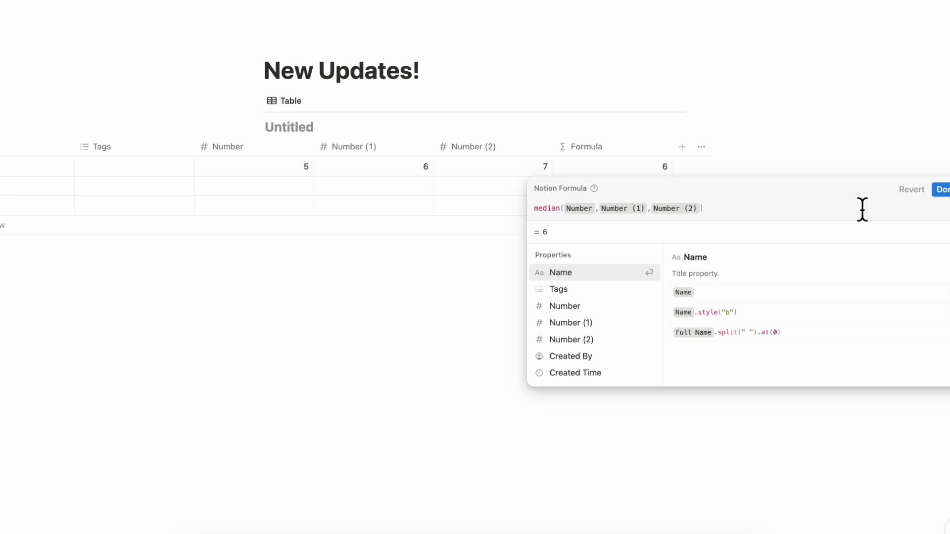
left_click(940, 189)
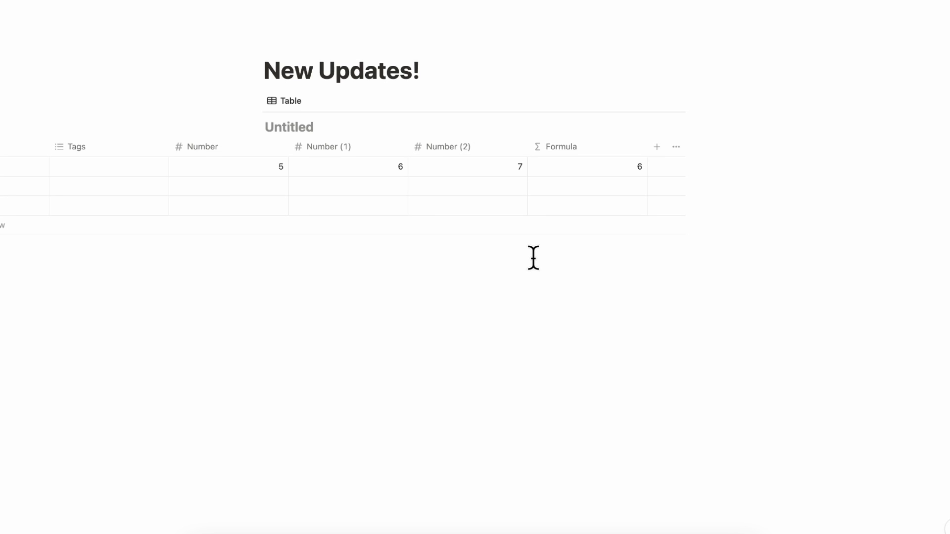
mouse_move(520, 167)
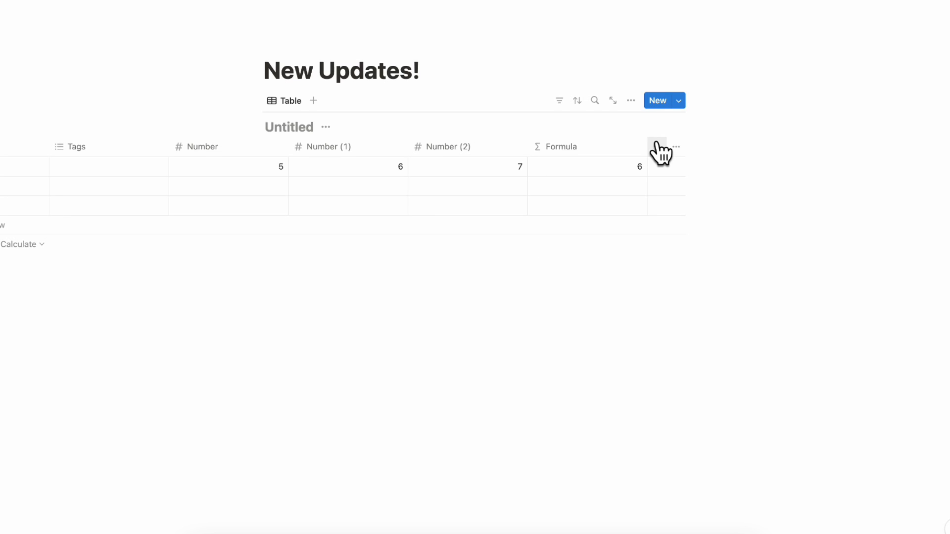
Add a second formula column, Formula 1
left_click(656, 147)
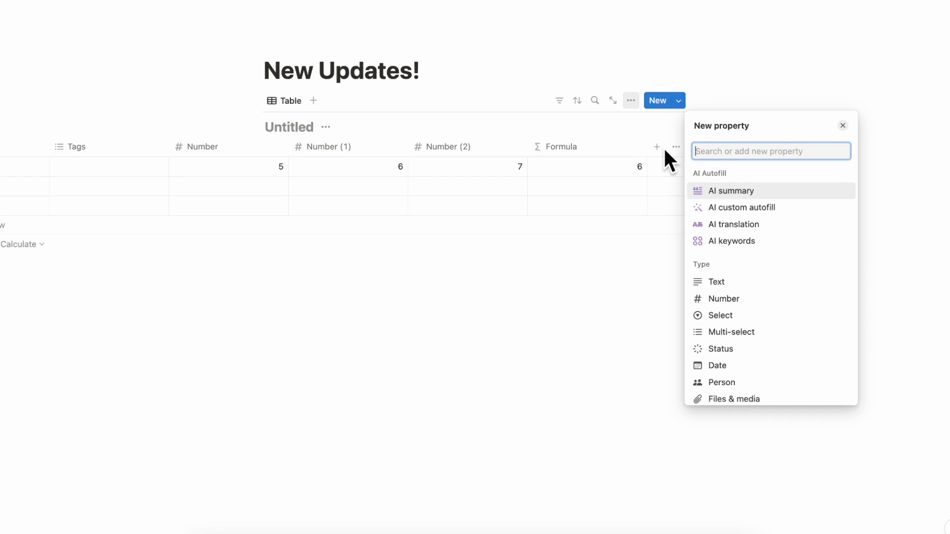
type("form")
left_click(765, 192)
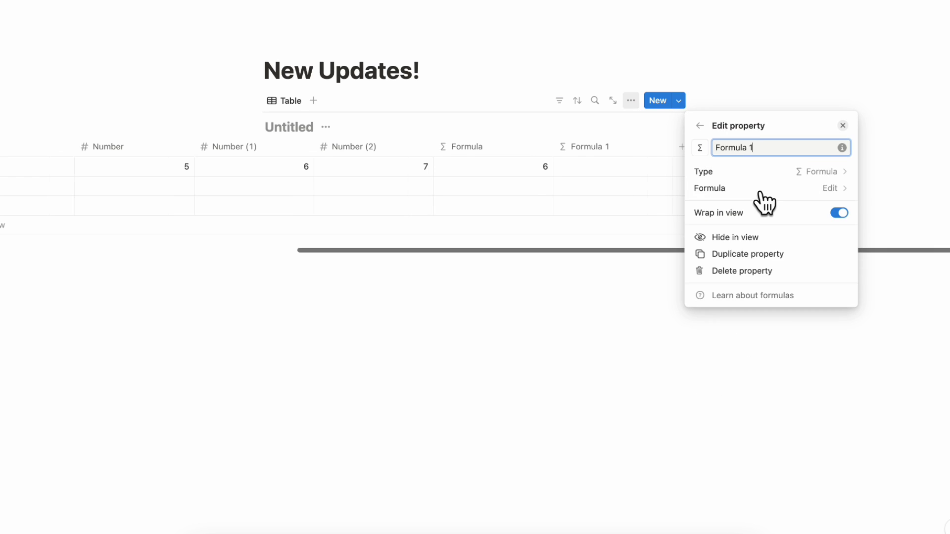
left_click(610, 171)
Add a Due Date column and set the first row's date to May 13, 2024
left_click(682, 148)
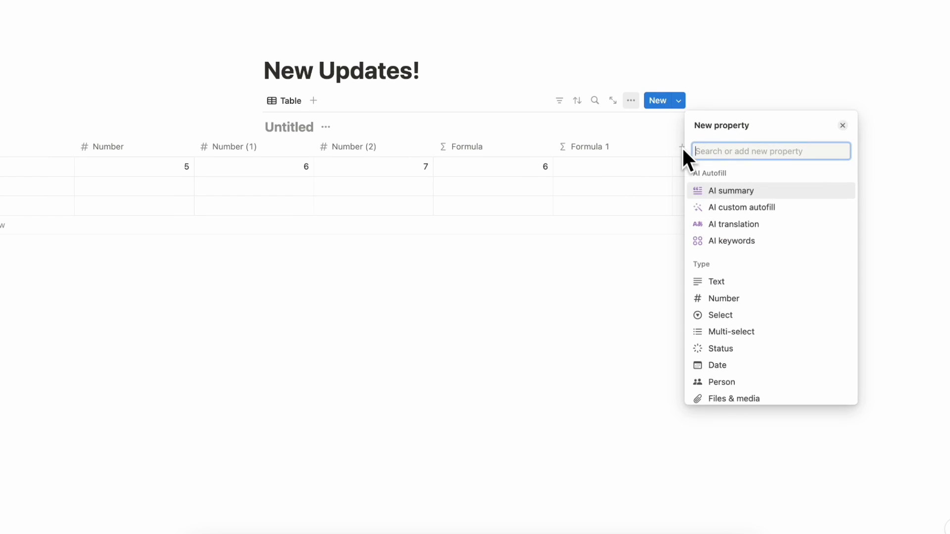
type("date")
left_click(722, 195)
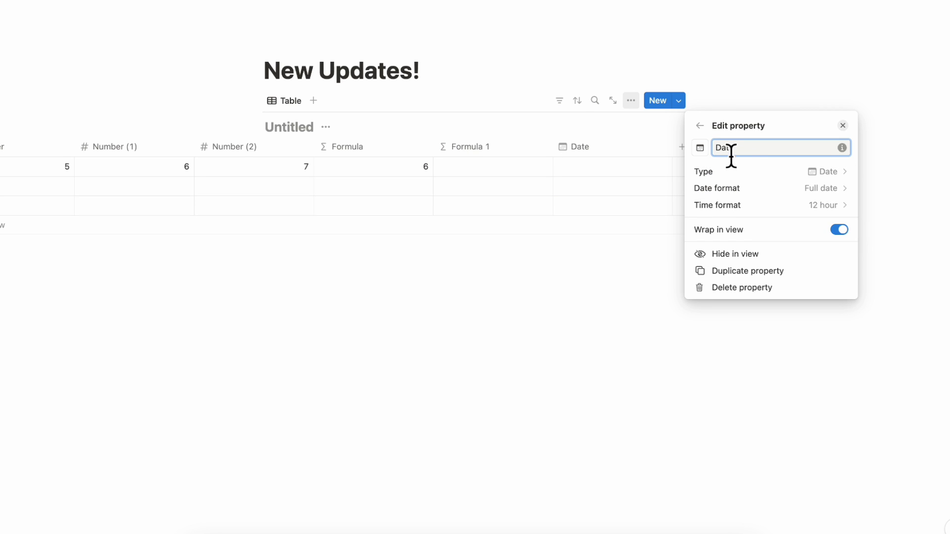
type("Due")
left_click(777, 101)
left_click(600, 175)
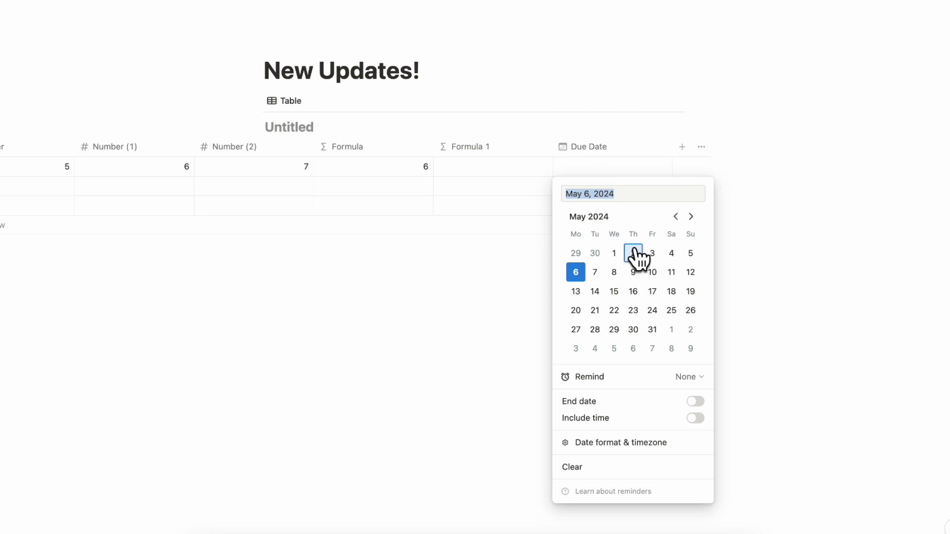
left_click(575, 291)
key("Escape")
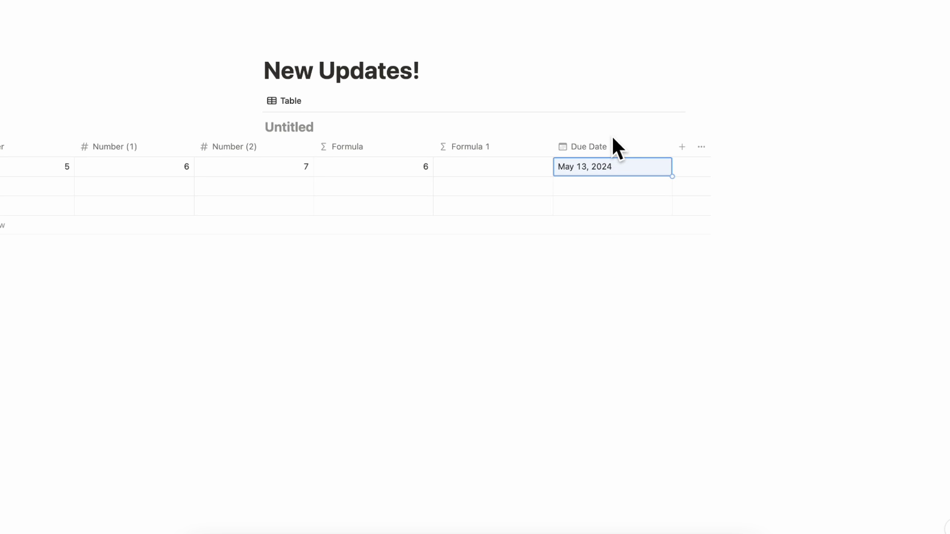
Build dateBetween(Due Date, today(), "days") in Formula 1, returning 7
key("Escape")
left_click(503, 179)
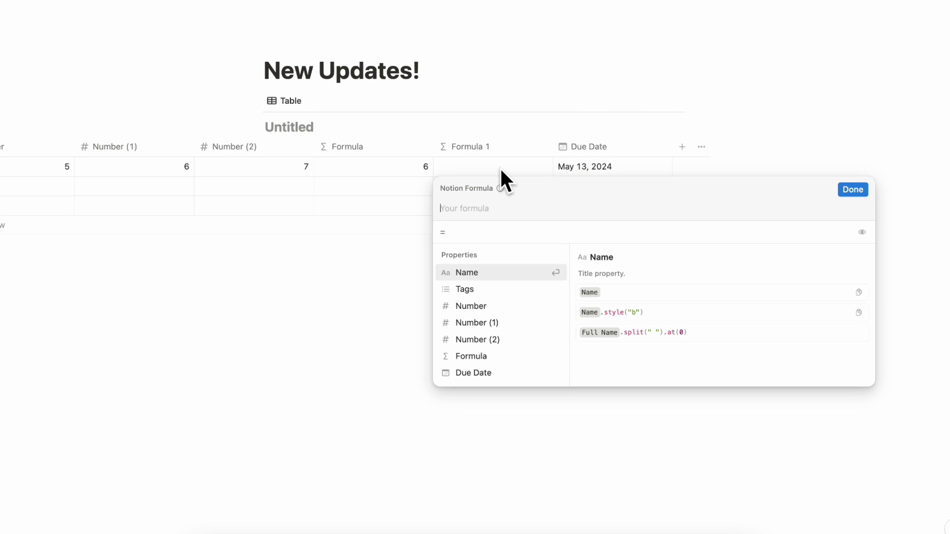
type("today")
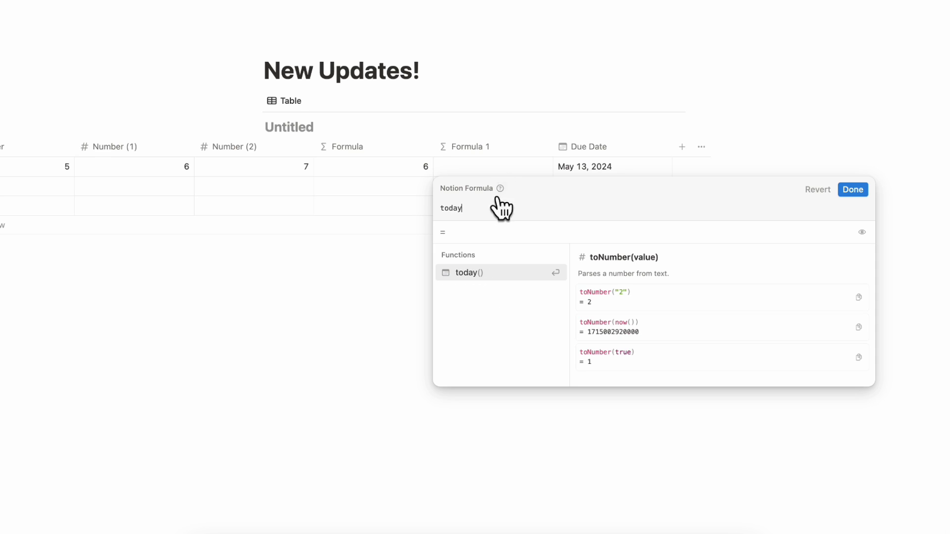
left_click(470, 273)
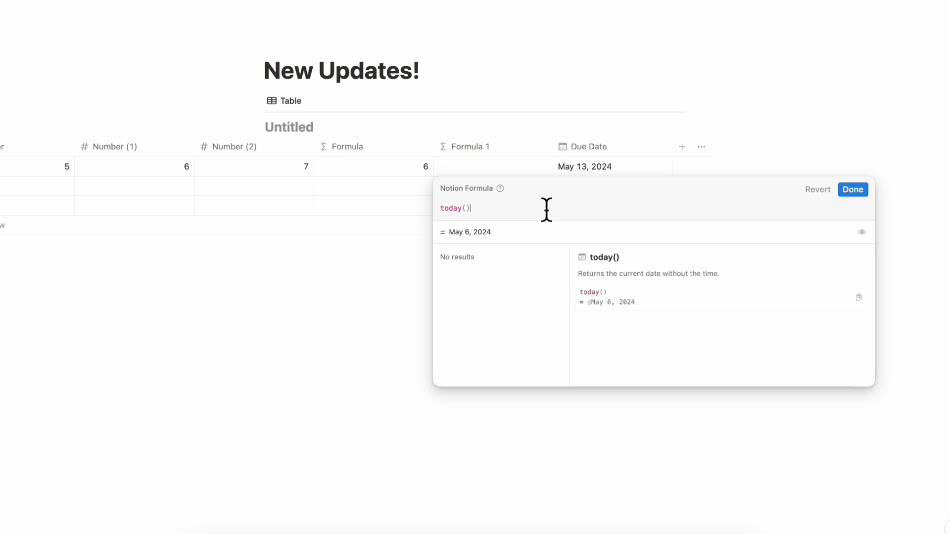
left_click(443, 213)
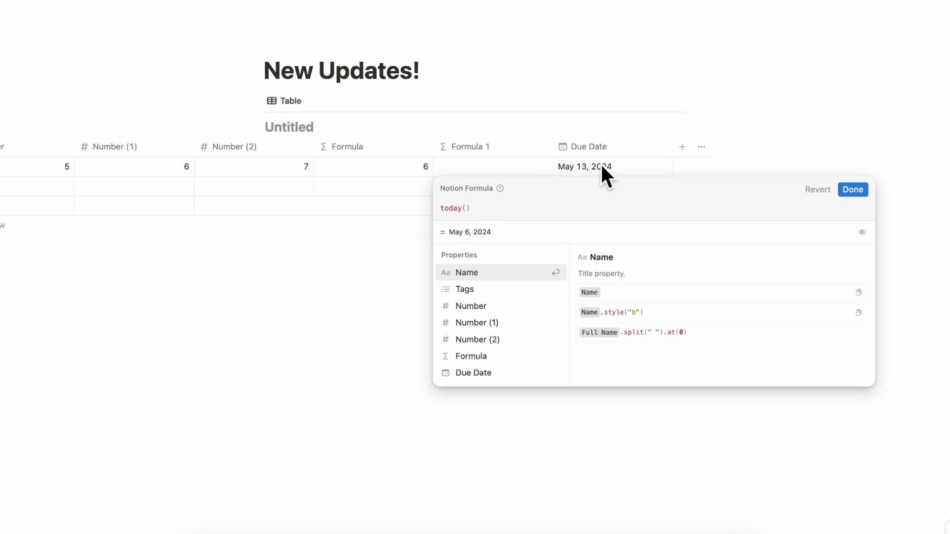
type("d")
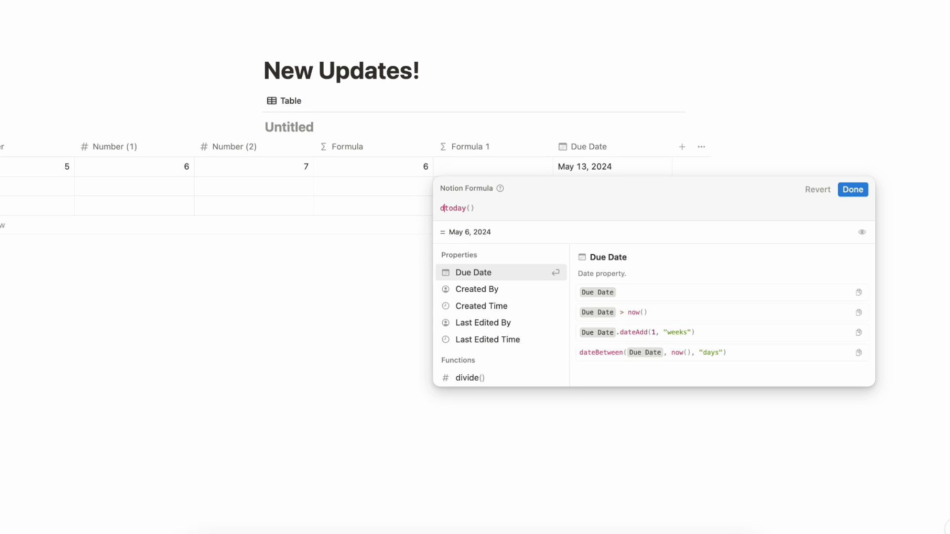
type("ateb")
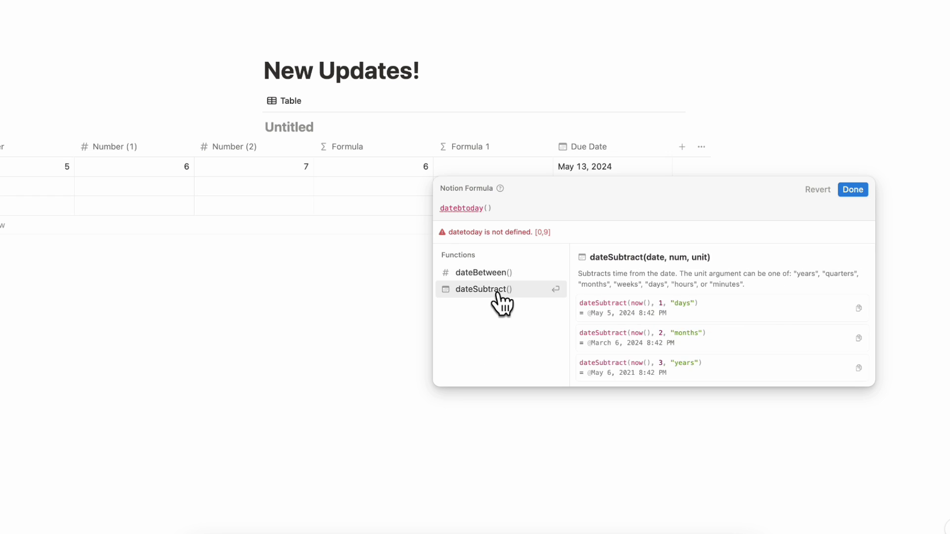
left_click(503, 273)
key("BackSpace")
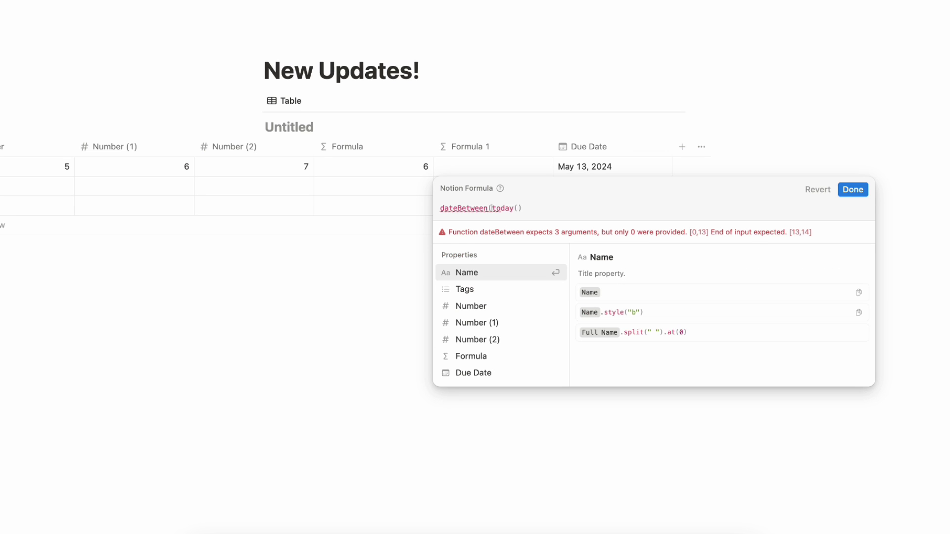
type("du")
left_click(494, 273)
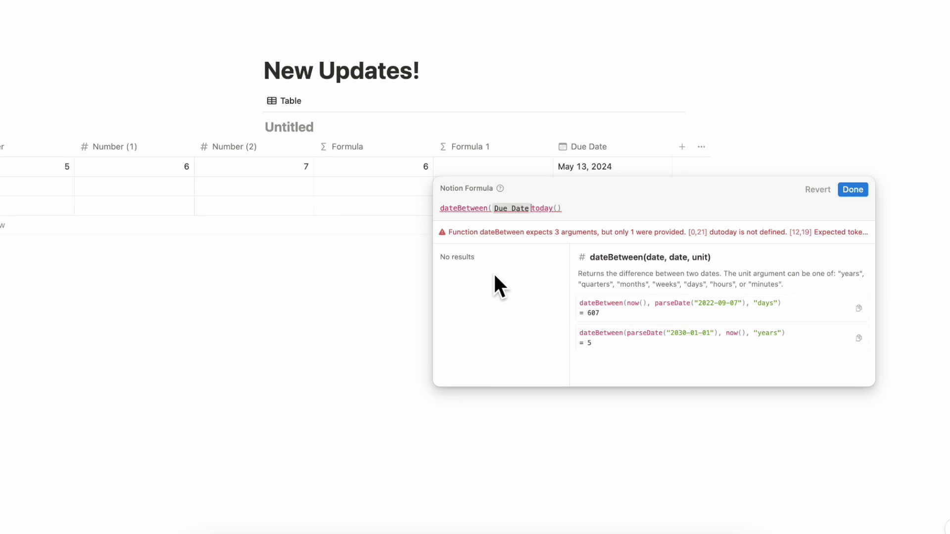
type(",")
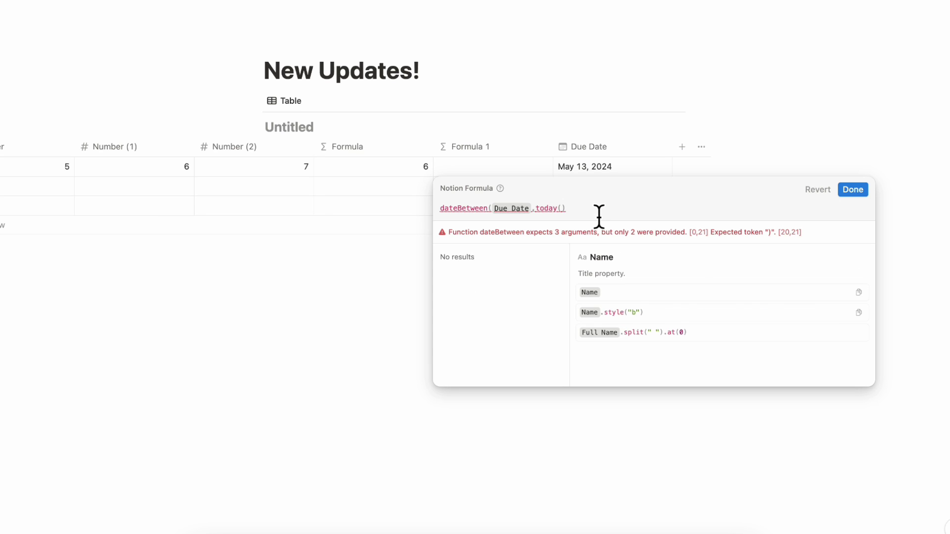
type(",\"days")
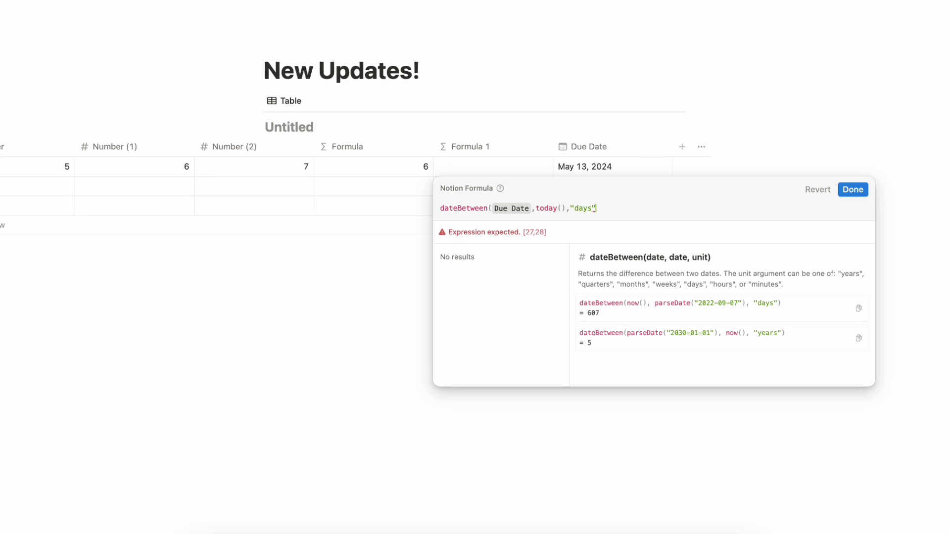
type(")")
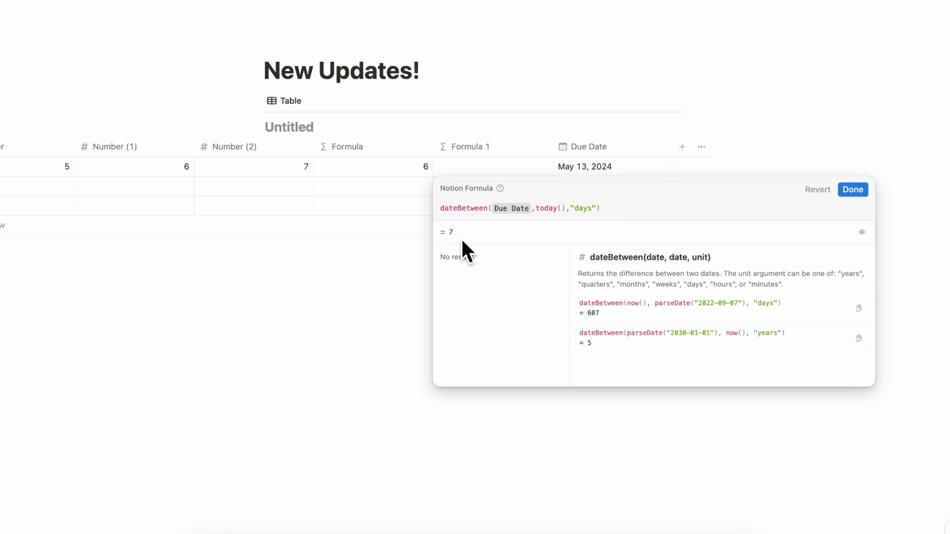
Save the day-count formula, reopen it, and remove today() to try now()
left_click(854, 192)
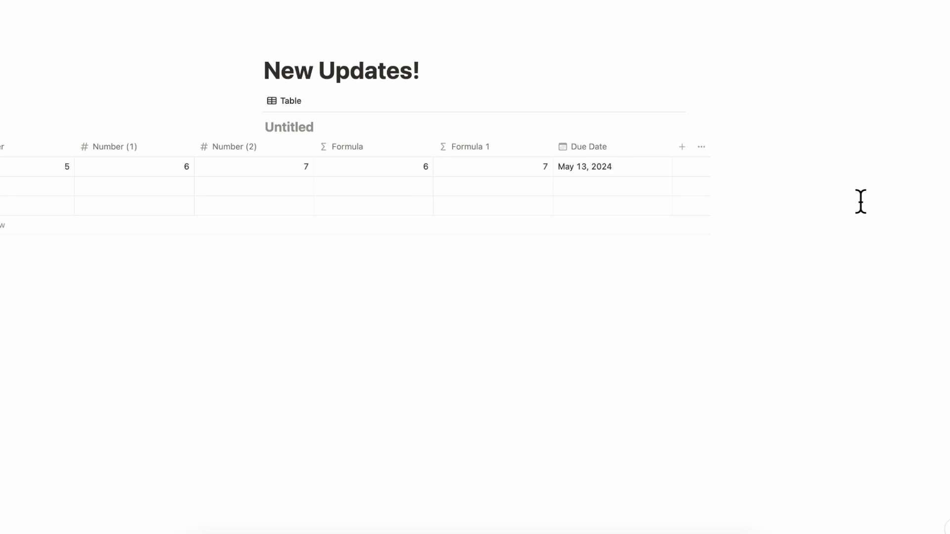
left_click(526, 169)
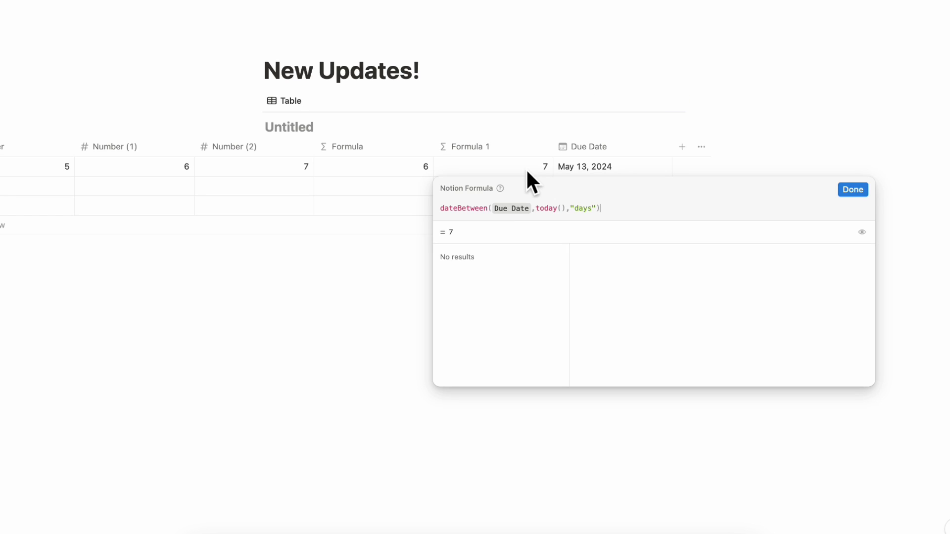
left_click(561, 215)
key("BackSpace")
key("BackSpace")
key("BackSpace")
type("now")
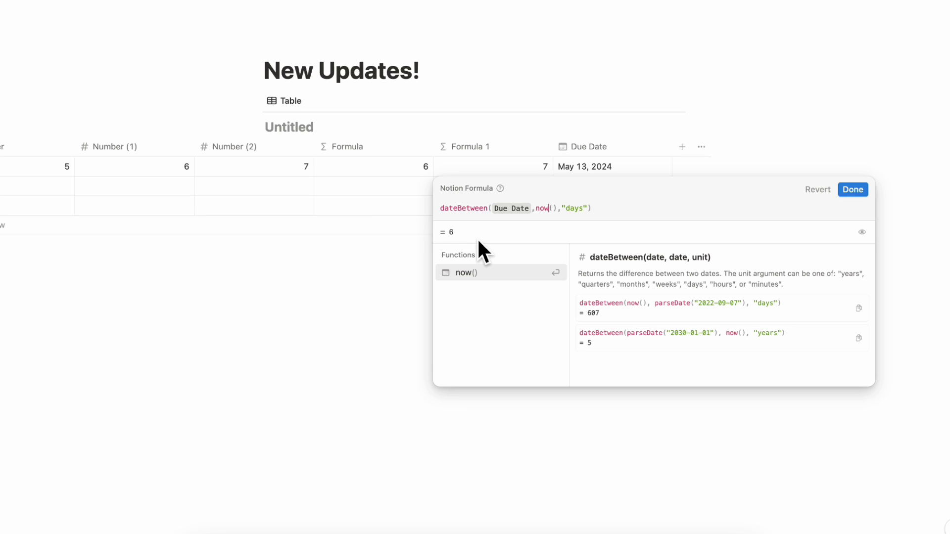
Swap now() back to today() and remove the extra brackets, restoring 7
left_click(550, 209)
key("BackSpace")
key("BackSpace")
key("BackSpace")
type("today")
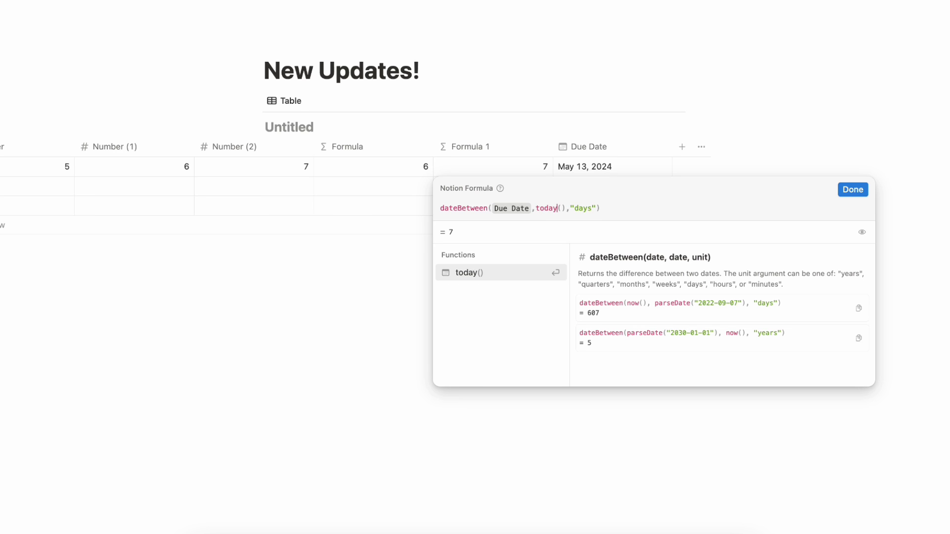
key("Right")
key("Right")
type("()")
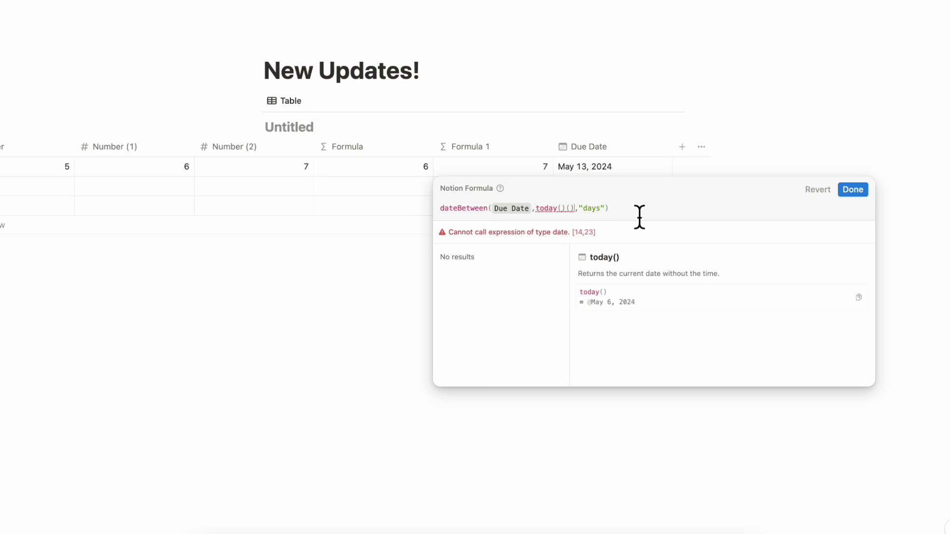
key("BackSpace")
key("BackSpace")
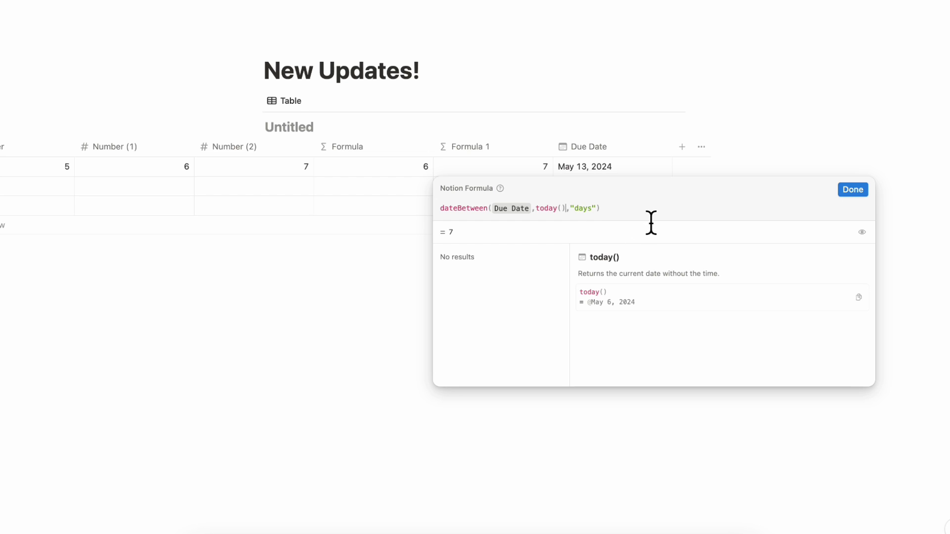